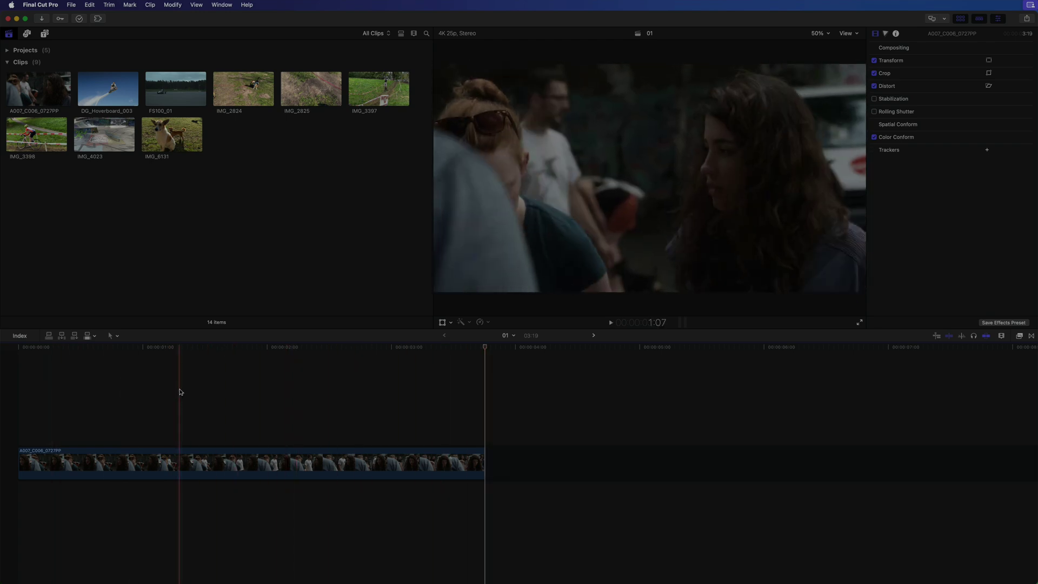
Step: Play back the A007_C006_0727PP timeline clip and slow it to 25% using the retime editor
key("space")
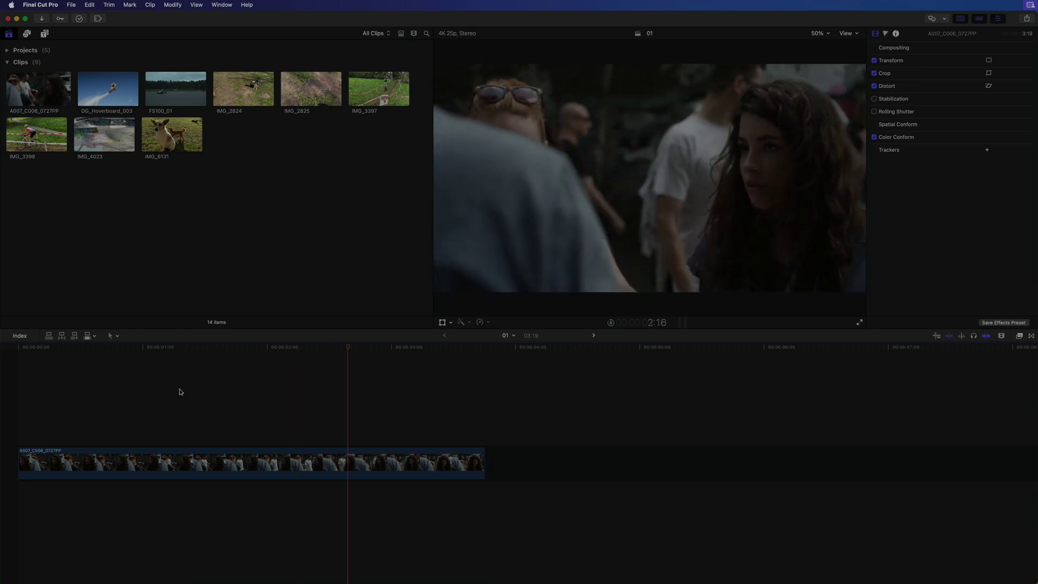
key("space")
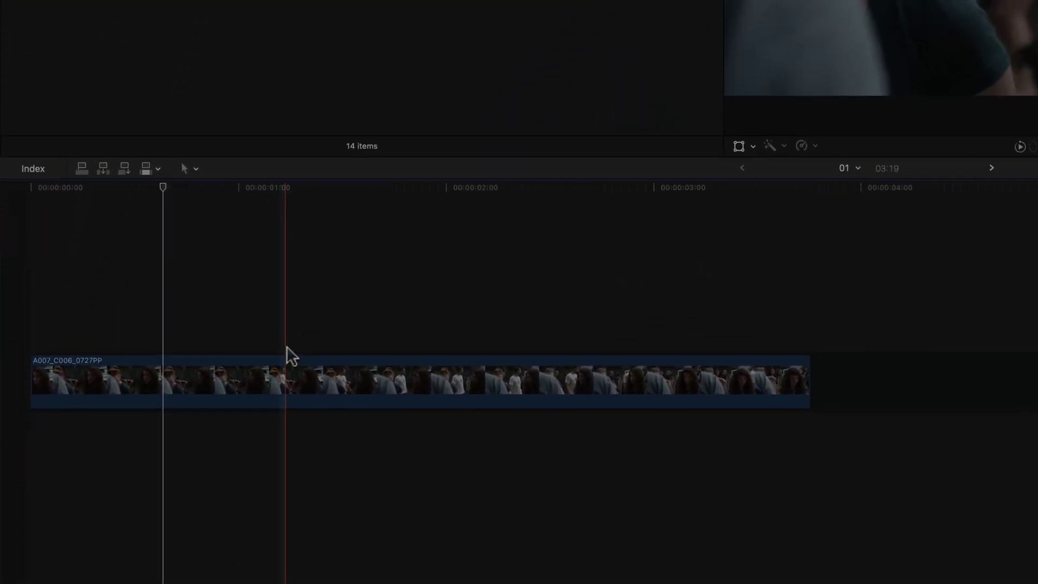
left_click(175, 473)
key("super+r")
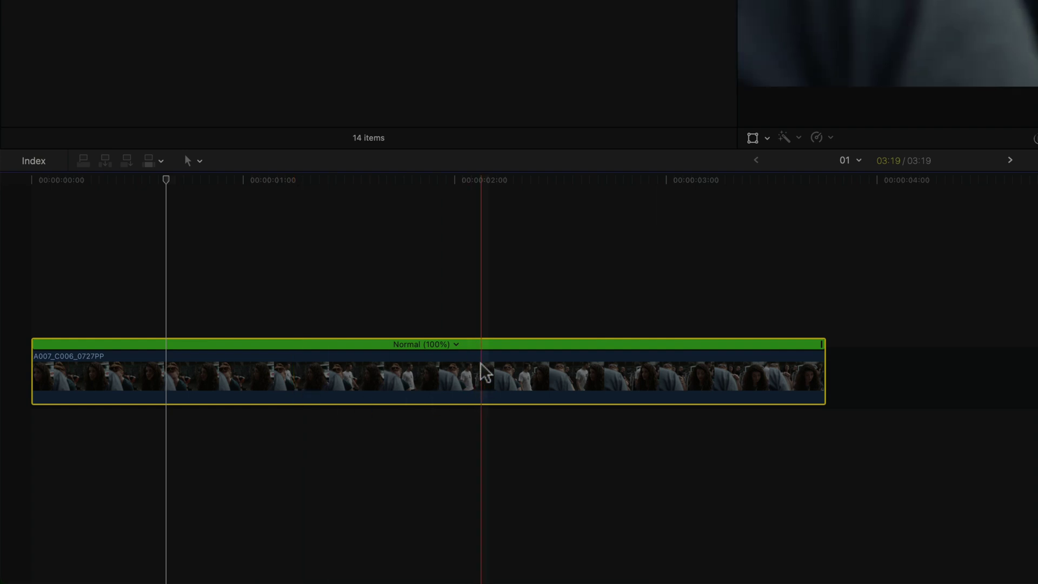
left_click(456, 345)
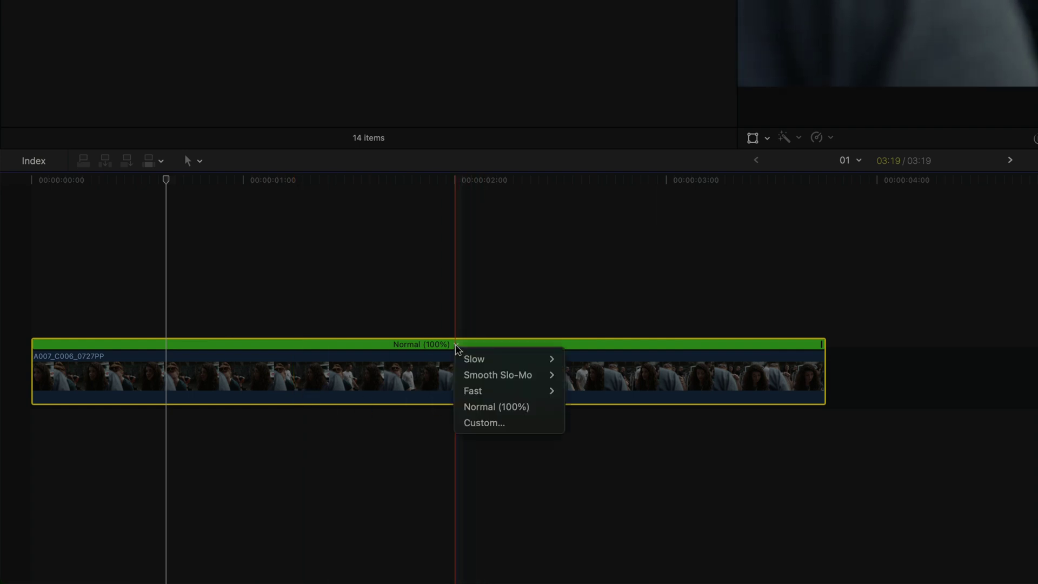
mouse_move(473, 363)
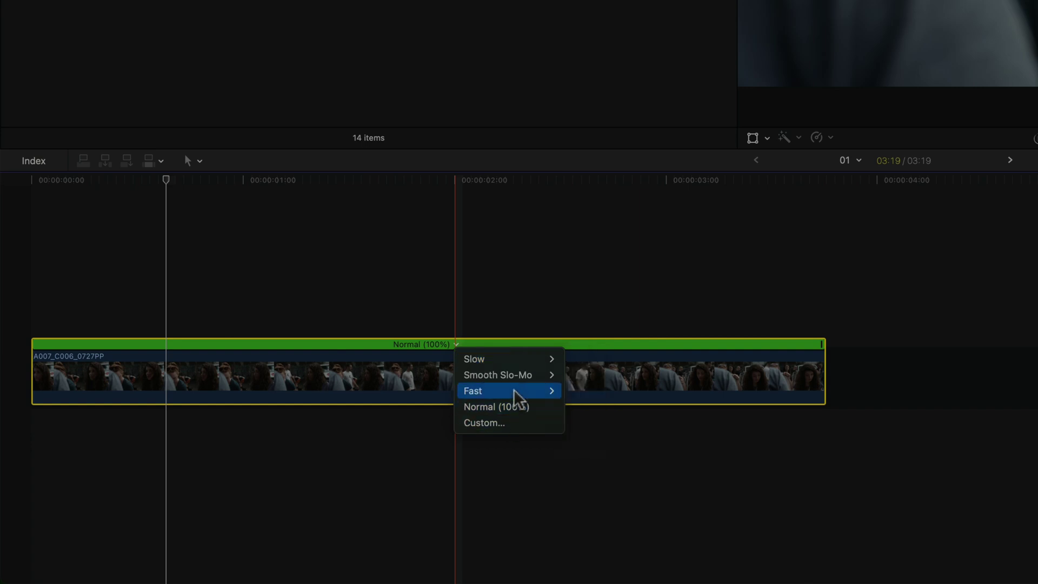
mouse_move(517, 377)
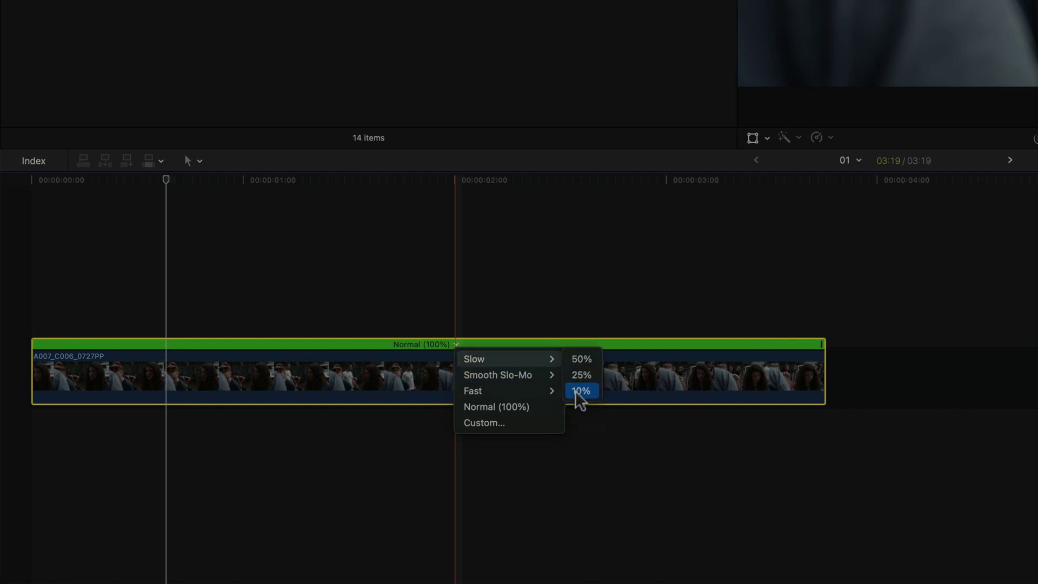
mouse_move(552, 373)
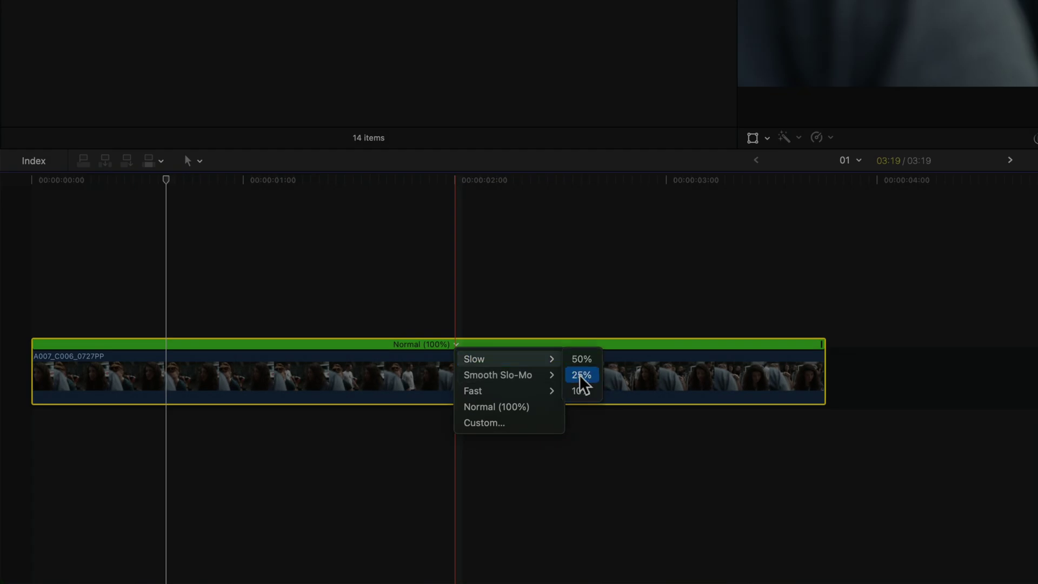
left_click(582, 376)
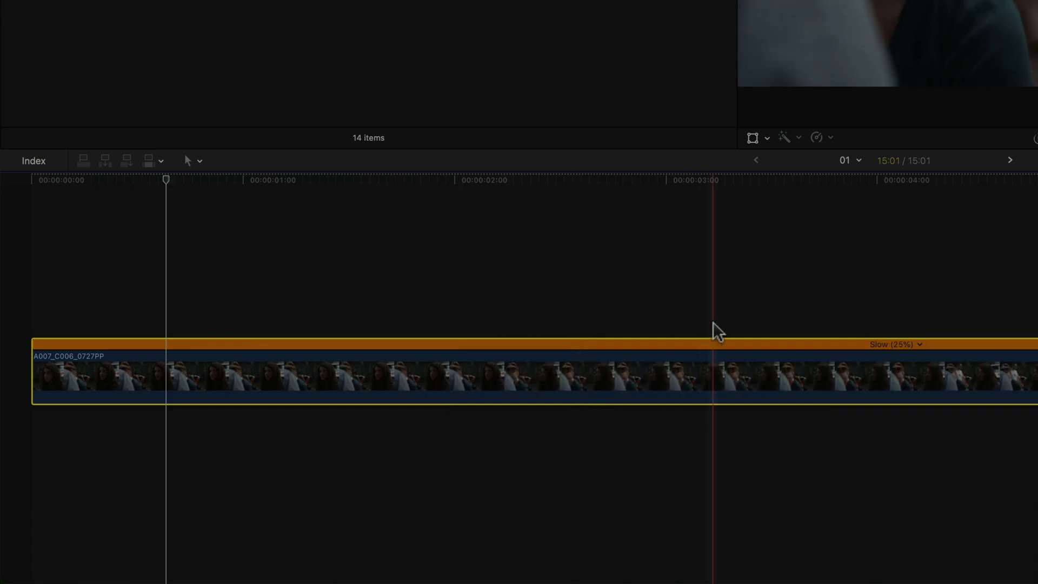
Step: Play the slowed A007_C006_0727PP clip from the start of the timeline to examine its motion
key("super+minus")
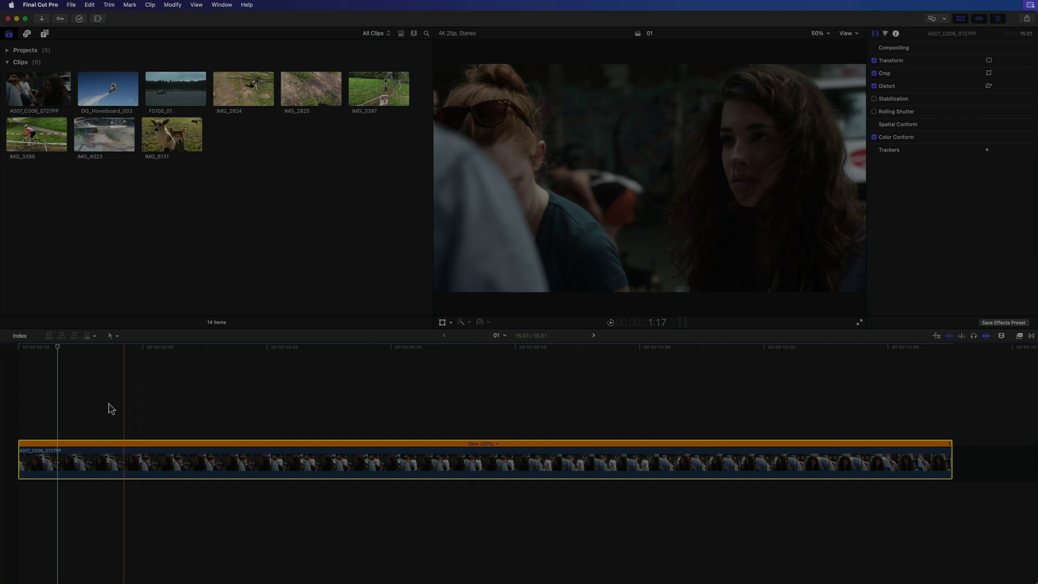
left_click(18, 403)
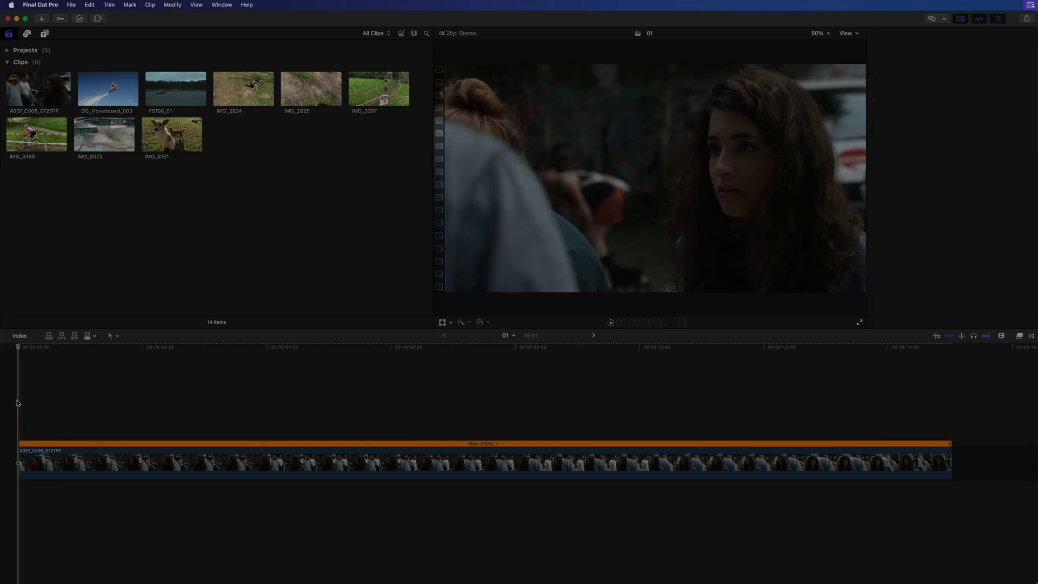
key("space")
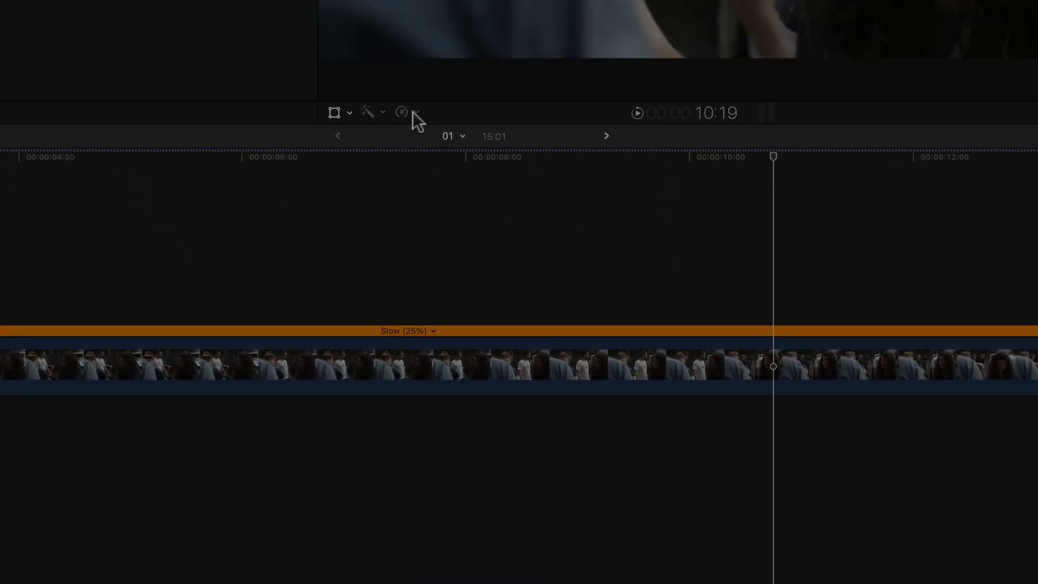
Step: Set the retiming video quality of the slowed clip to Better (Optical Flow)
left_click(415, 113)
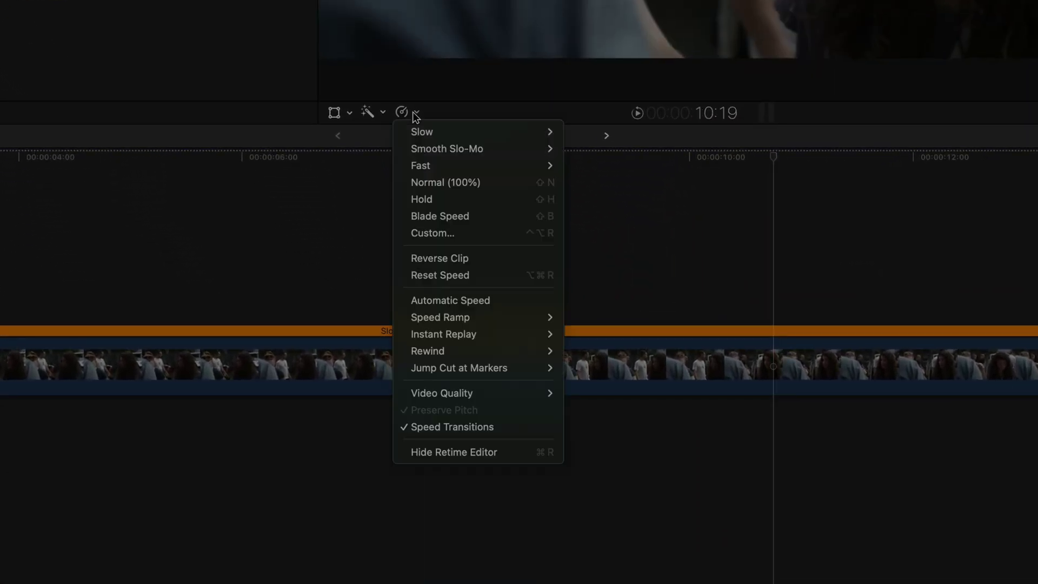
mouse_move(453, 149)
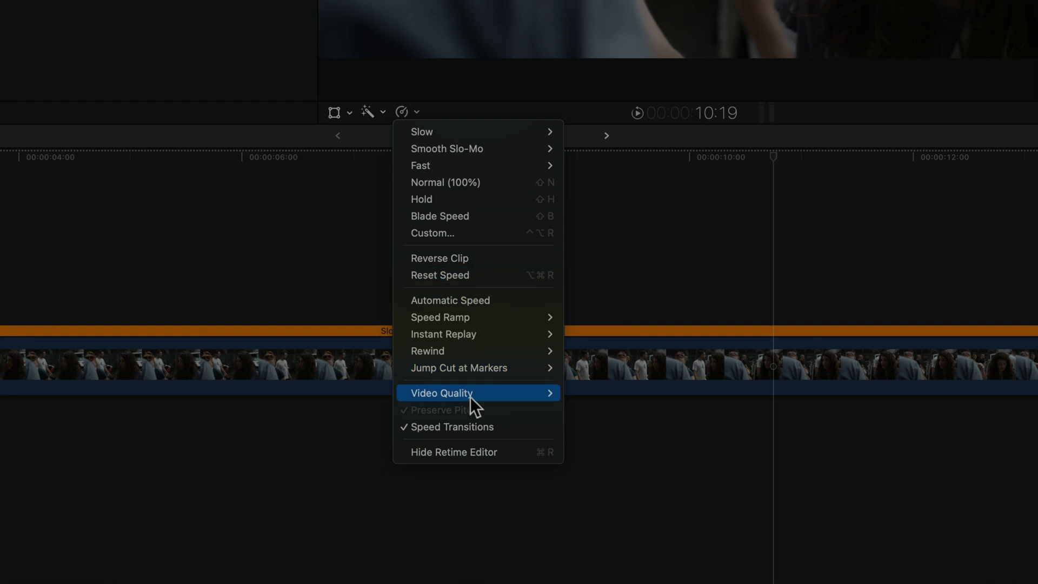
mouse_move(469, 398)
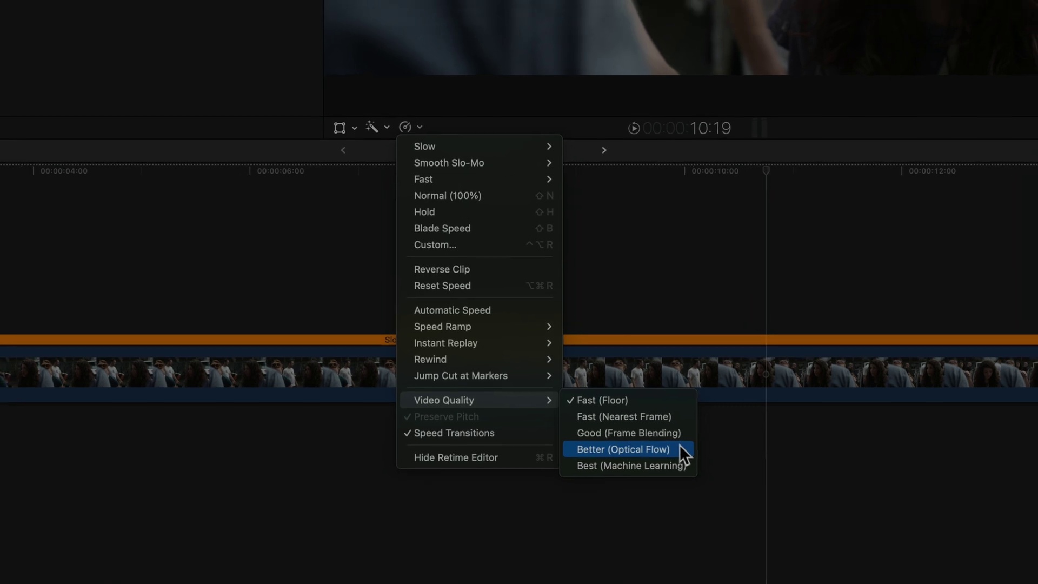
left_click(666, 469)
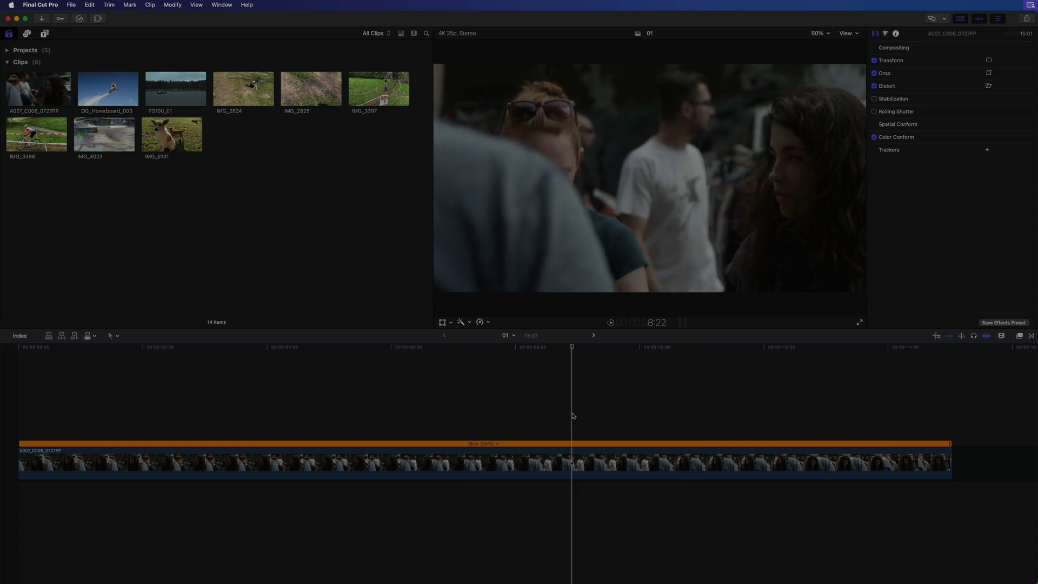
Step: Play back the optical flow version of the clip and check for artifacts around the moving people
key("space")
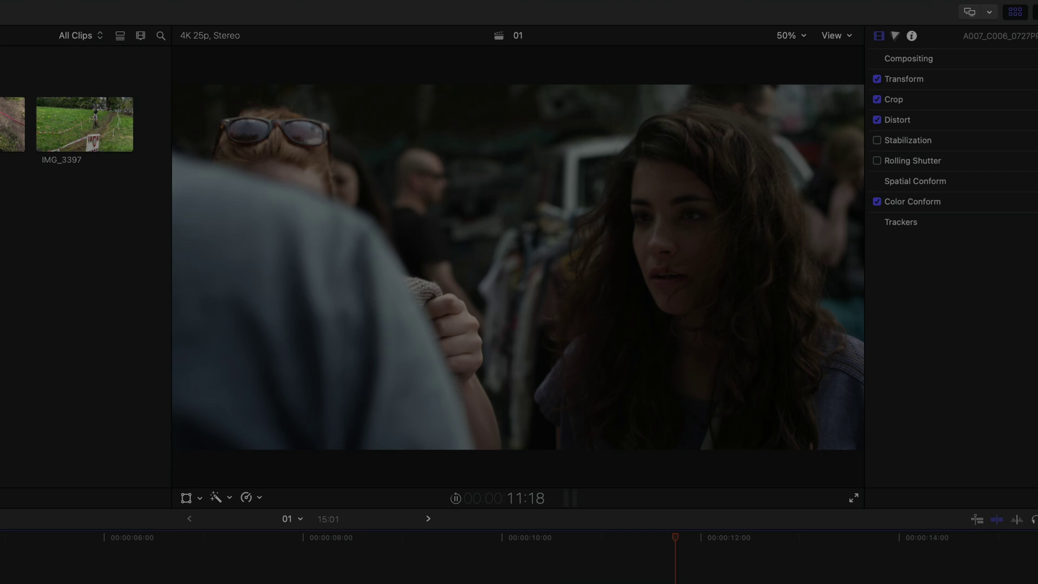
key("space")
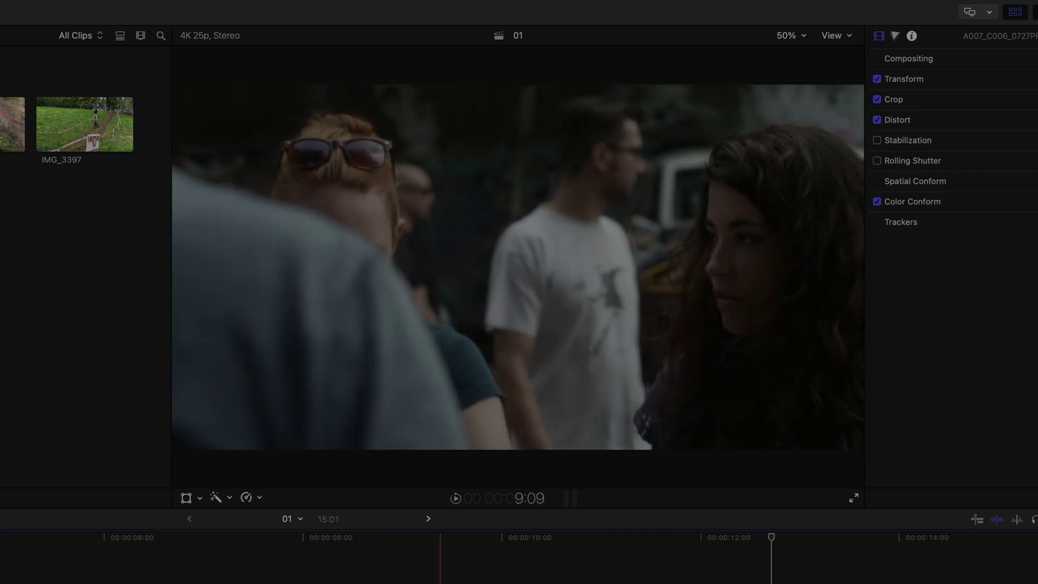
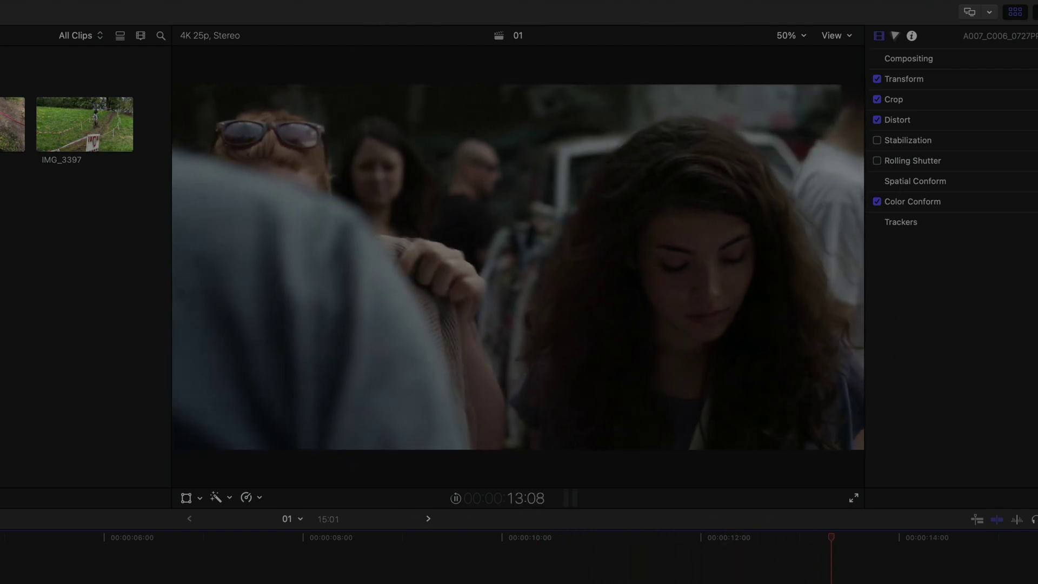
key("space")
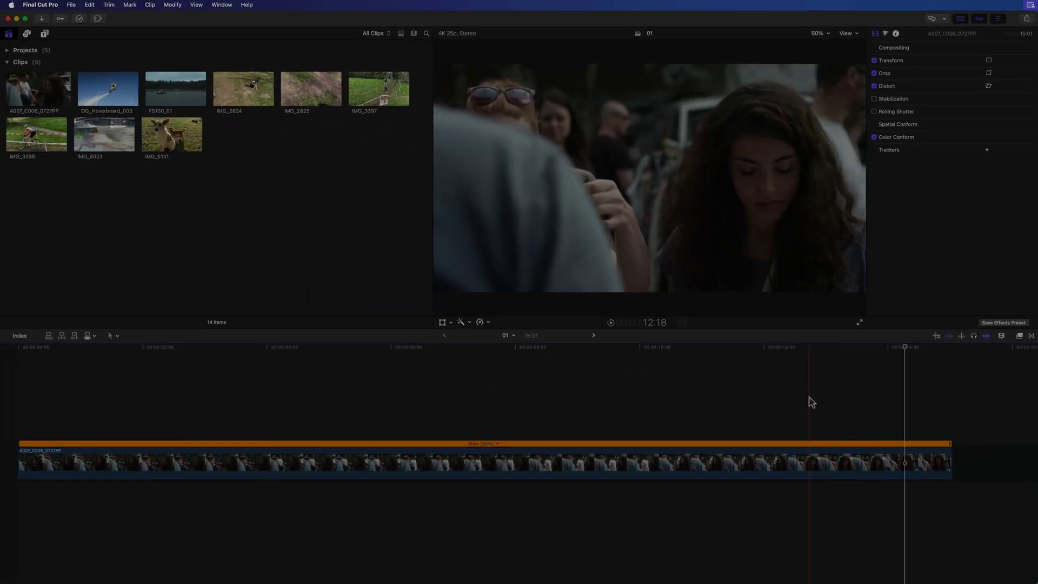
Step: Duplicate the slowed A007_C006_0727PP clip and place the copy directly after the original in the timeline
left_click(635, 461)
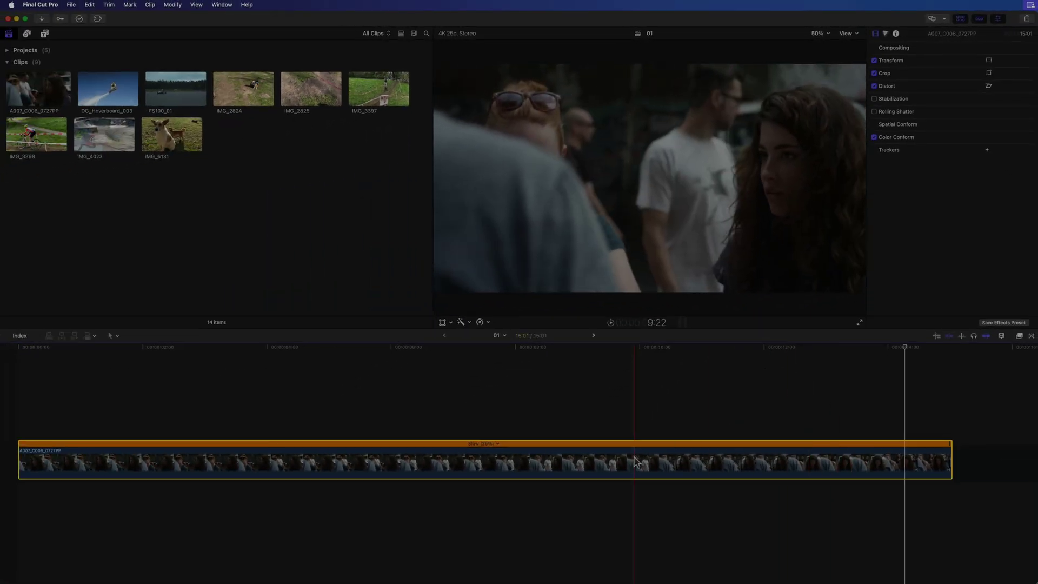
left_click_drag(862, 463, 968, 464)
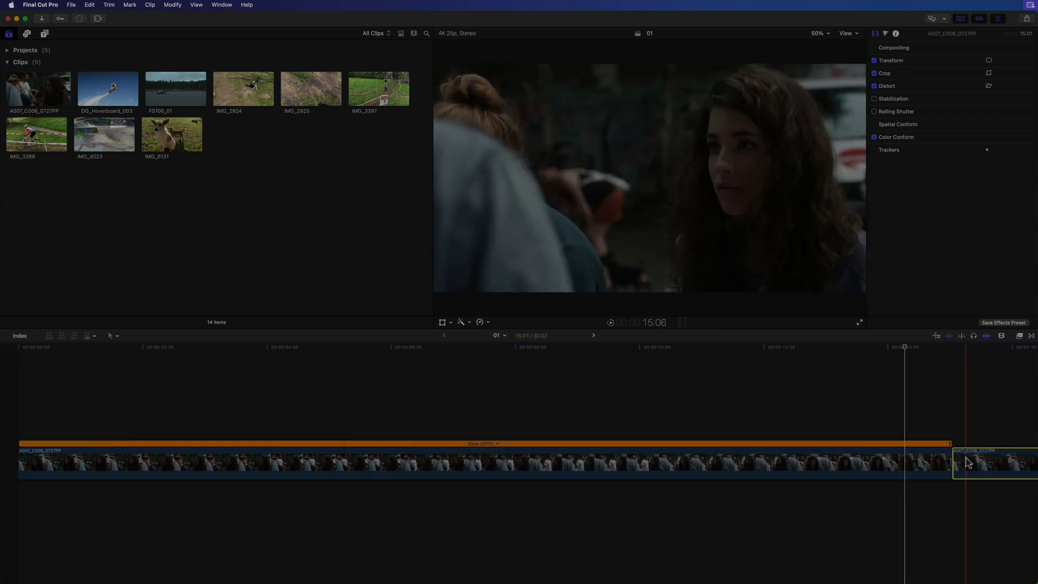
scroll(967, 461, "right", 15)
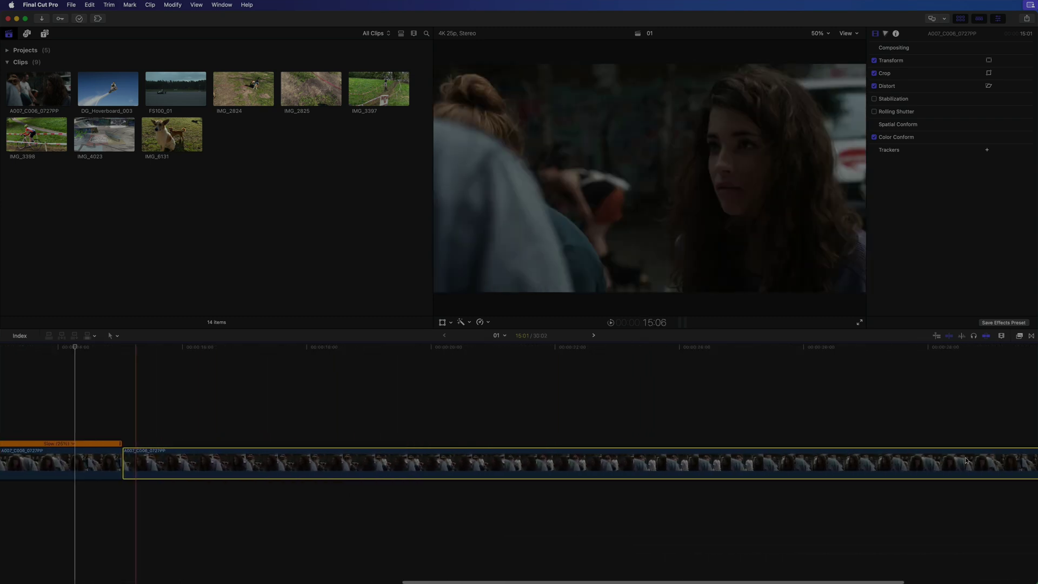
Step: Set the retiming video quality of the duplicated clip to Best (Machine Learning)
left_click(468, 345)
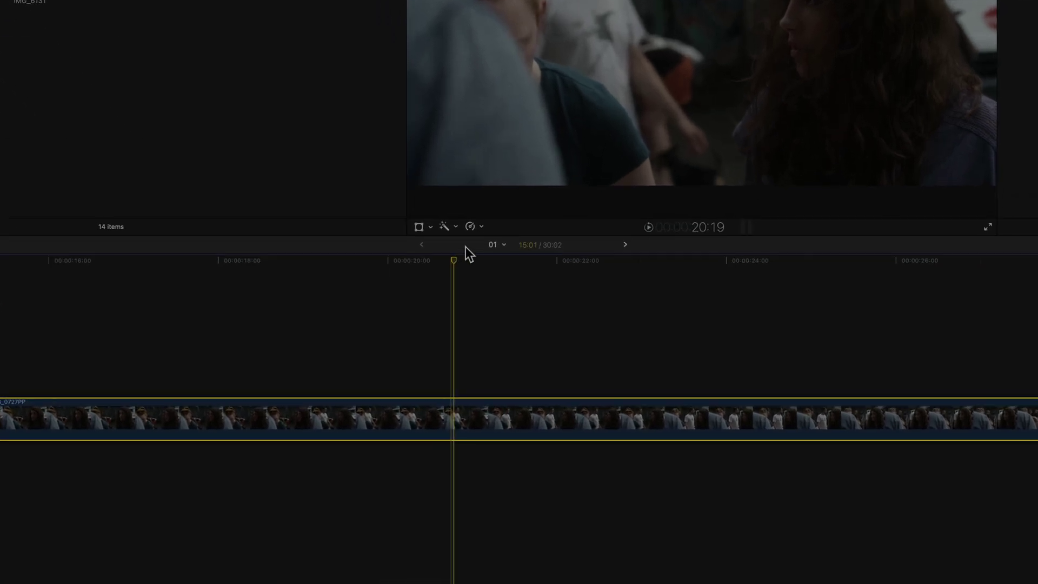
left_click(476, 151)
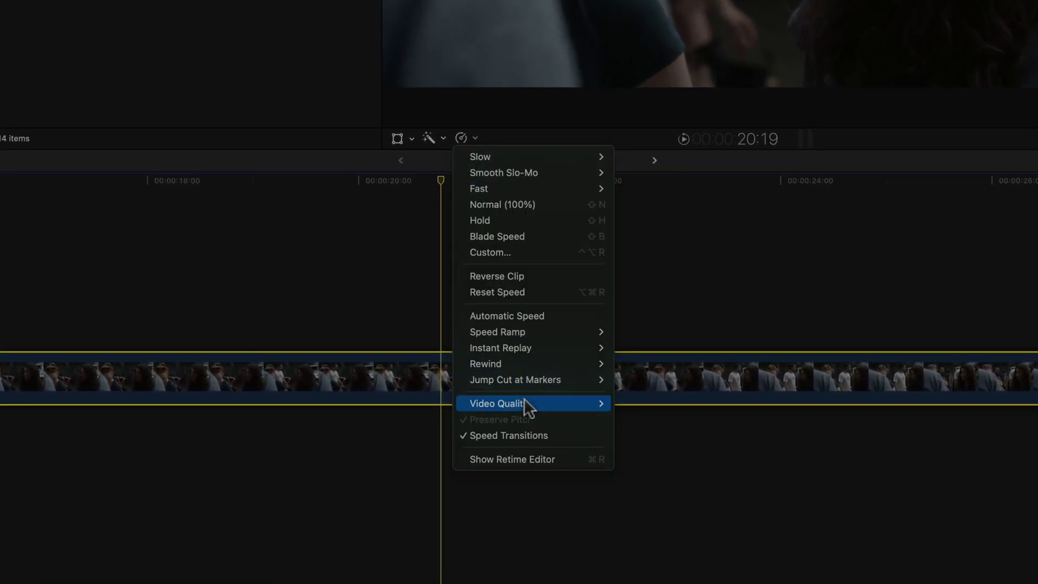
mouse_move(526, 411)
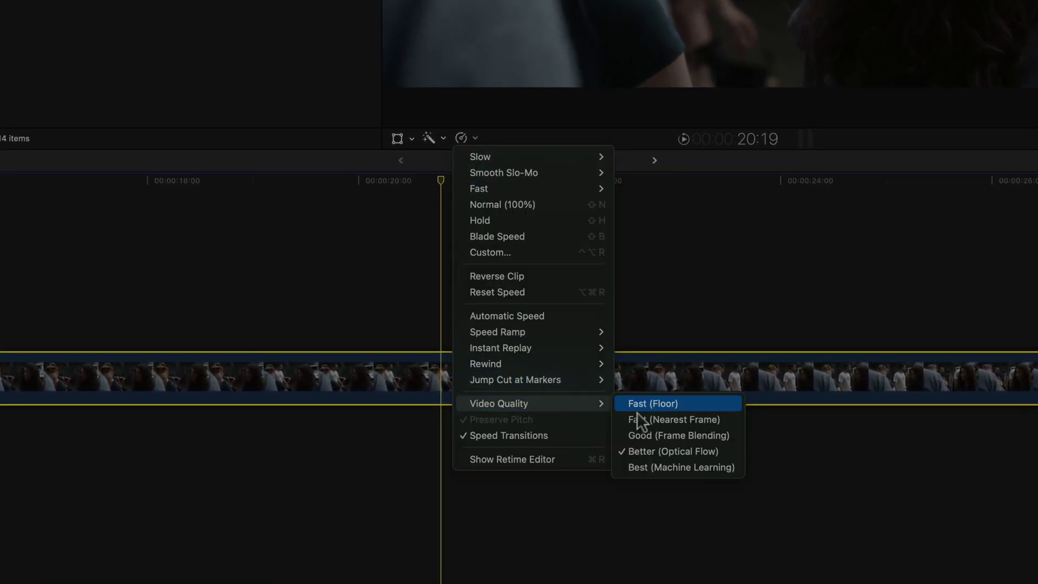
left_click(735, 466)
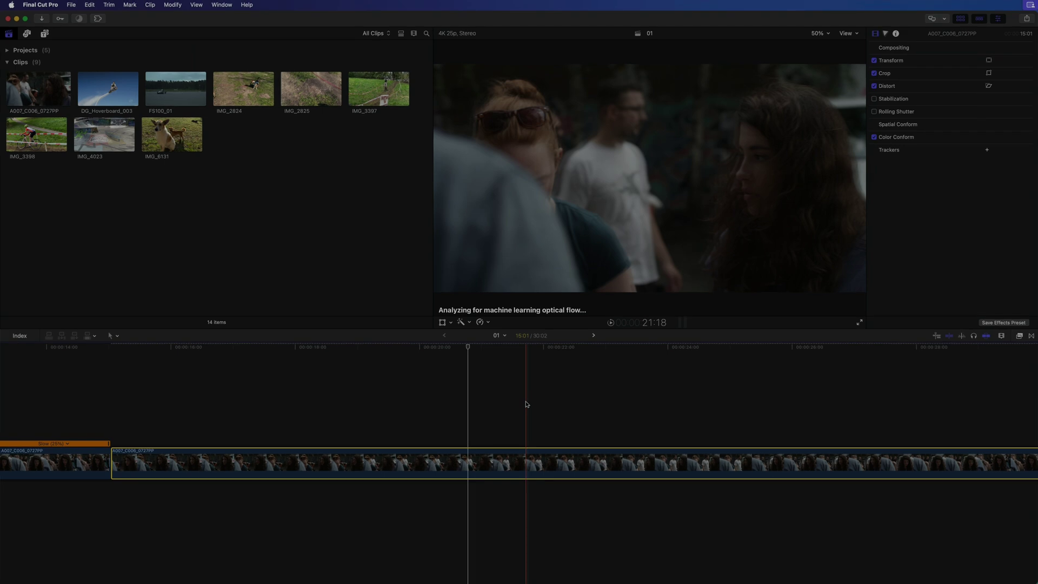
Step: Fit the whole timeline in view and play the machine learning copy to compare it with the optical flow clip
key("shift+z")
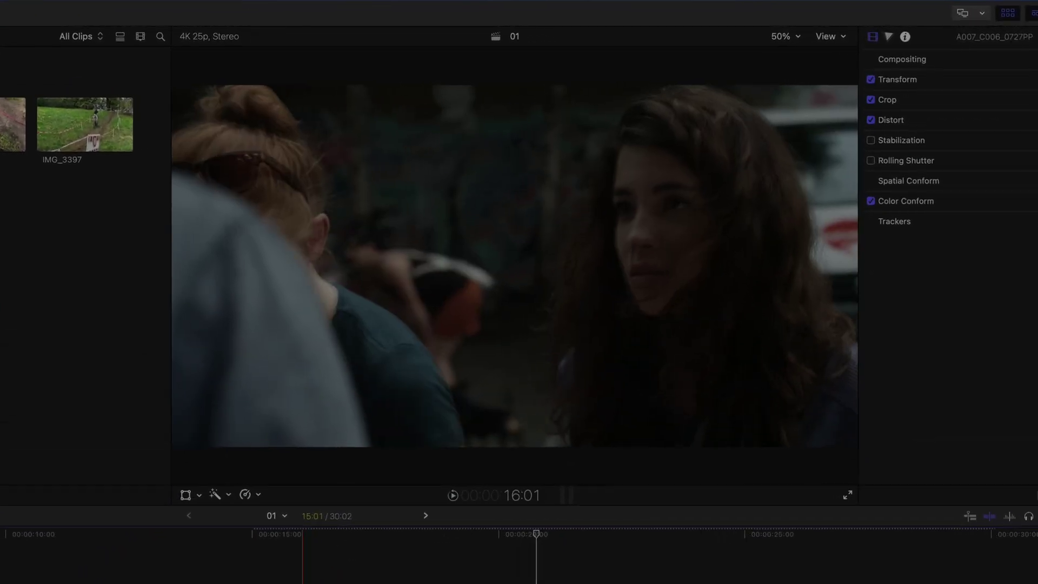
key("l")
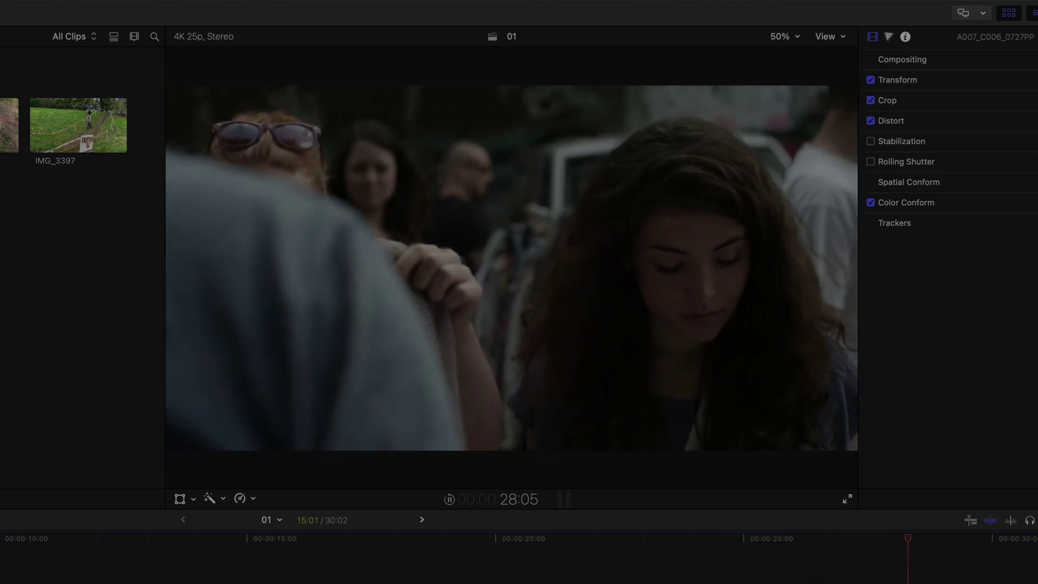
key("space")
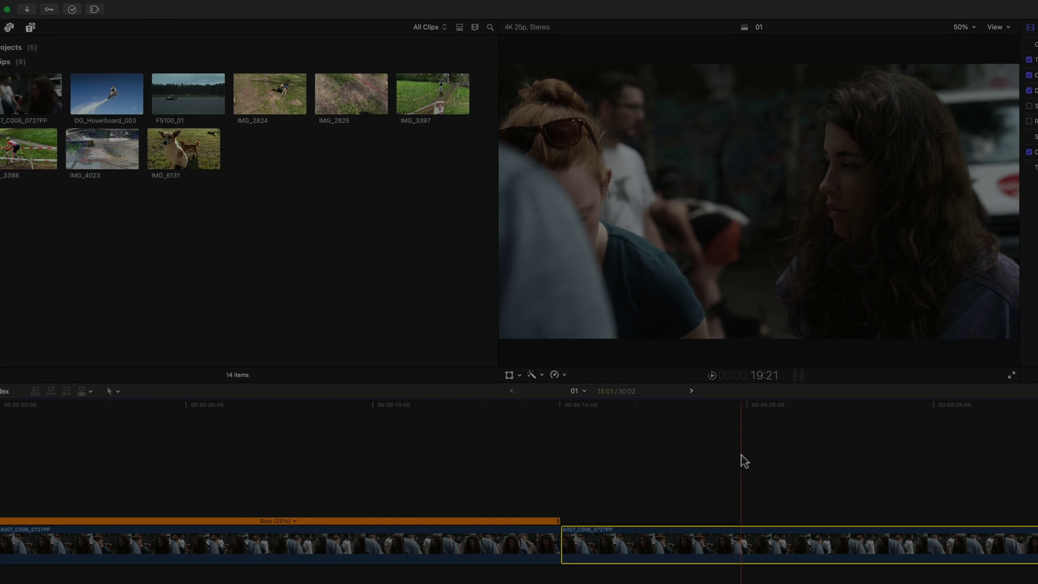
key("space")
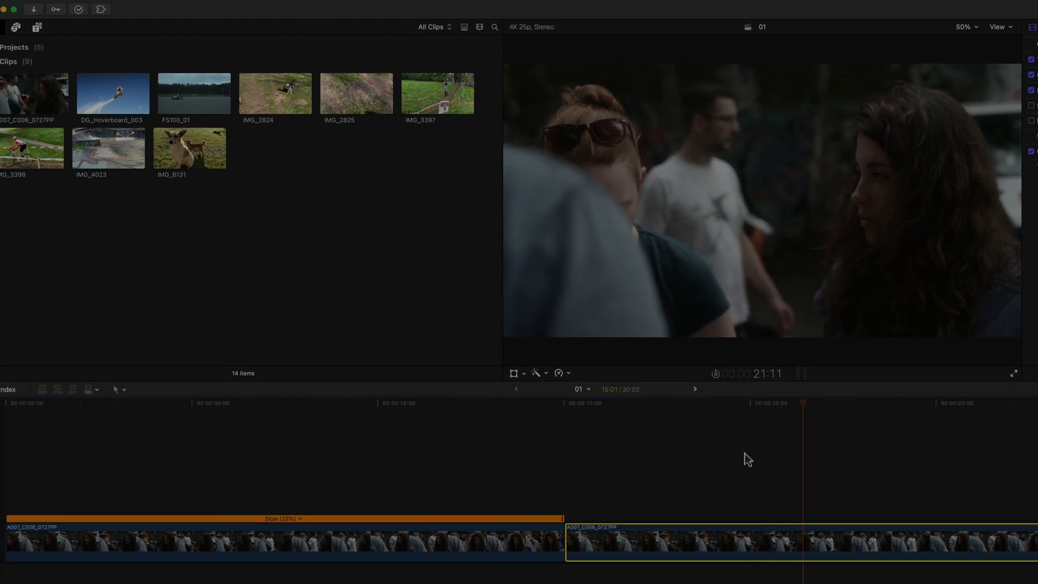
Step: Open project 02 and play its opening 100% 25p section from the start
left_click(695, 389)
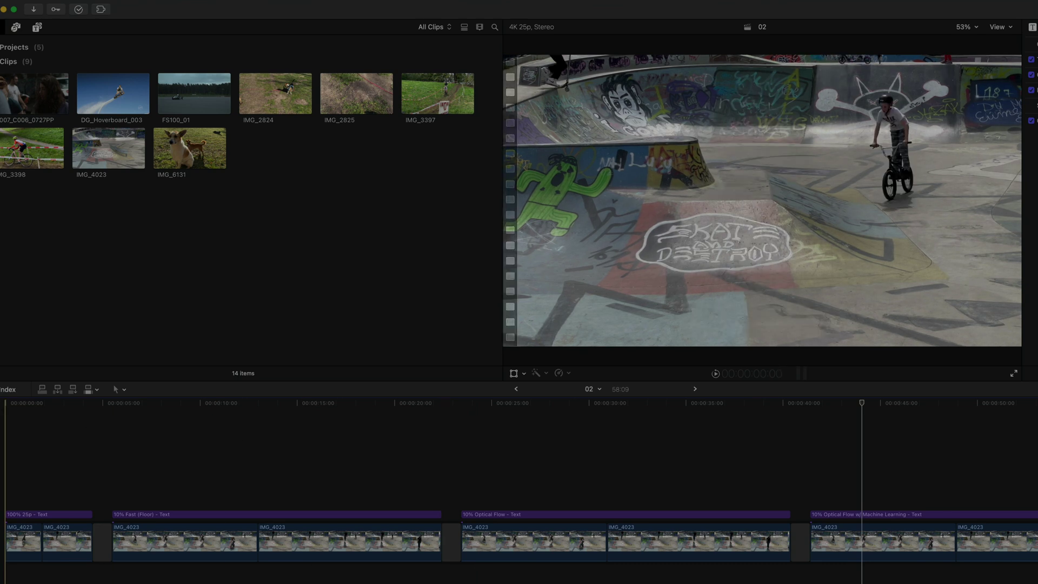
key("space")
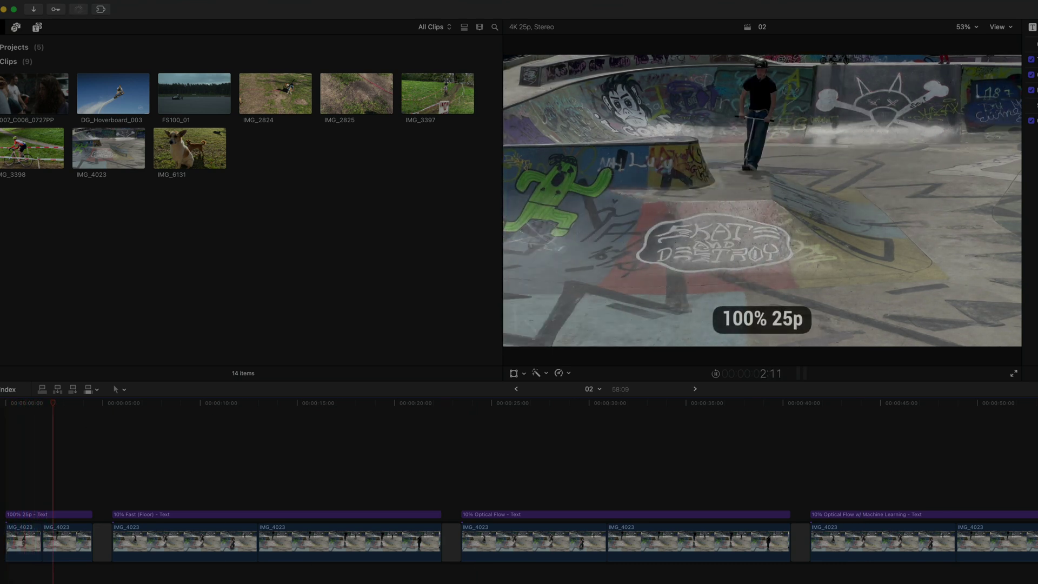
key("Home")
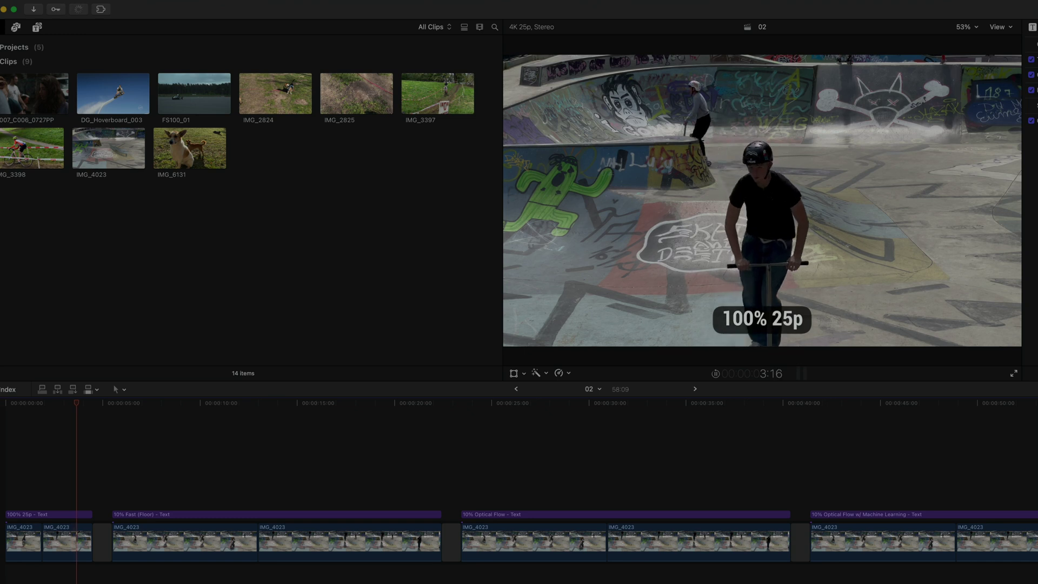
key("space")
Step: Show the retime editor for the two IMG_4023 clips under the 10% Fast (Floor) title and play the section
left_click_drag(227, 570, 311, 547)
key("super+r")
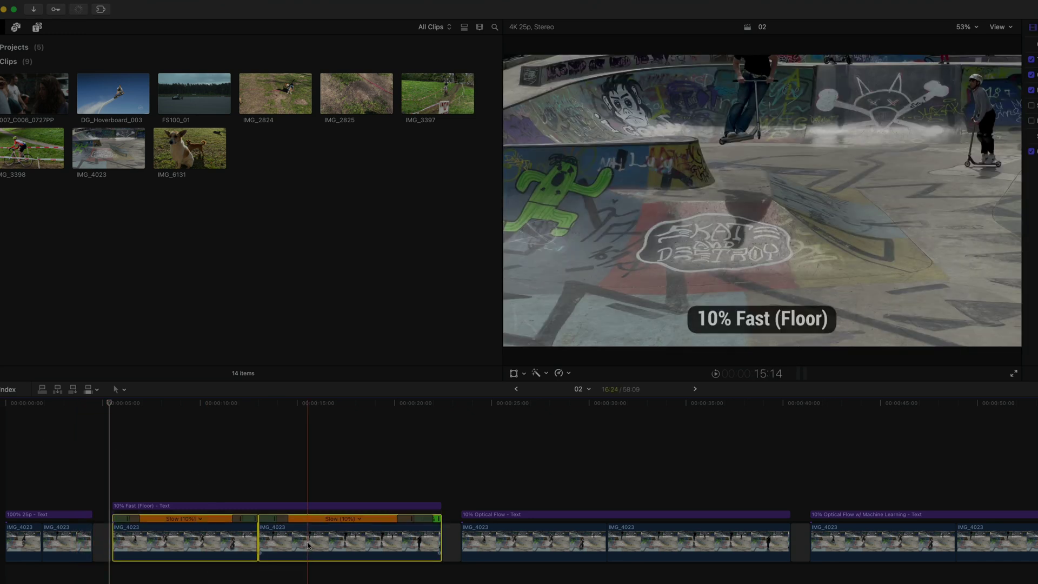
key("space")
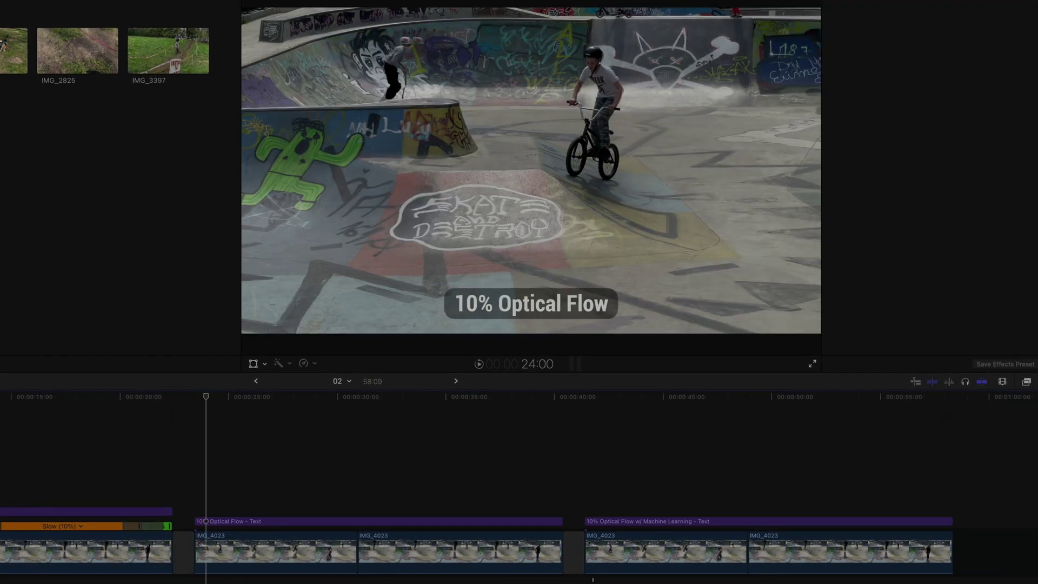
Step: Show the retime editor for the IMG_4023 clips under both optical flow titles and play the 10% Optical Flow section
left_click_drag(891, 558, 210, 427)
key("space")
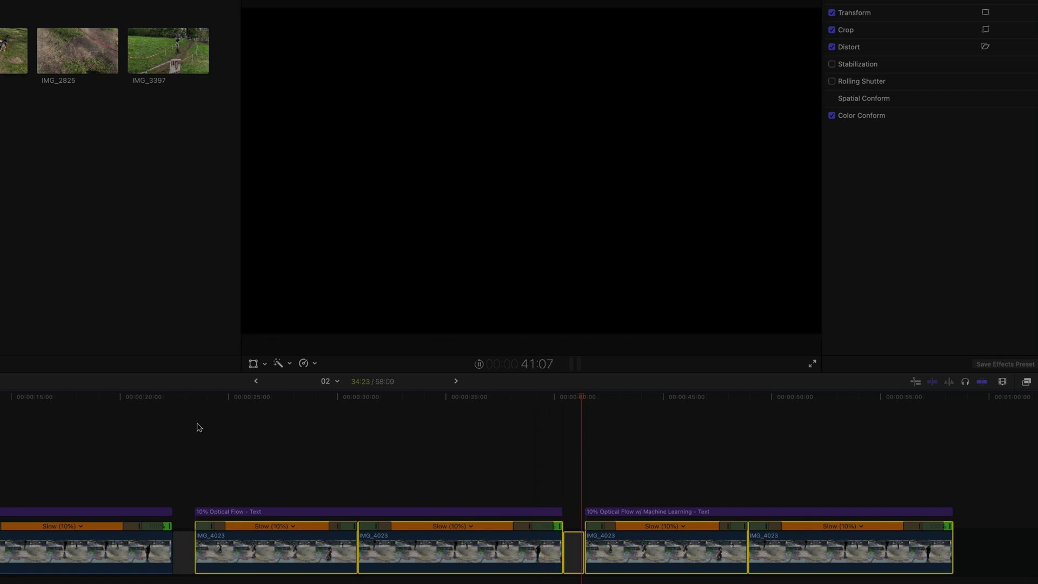
key("space")
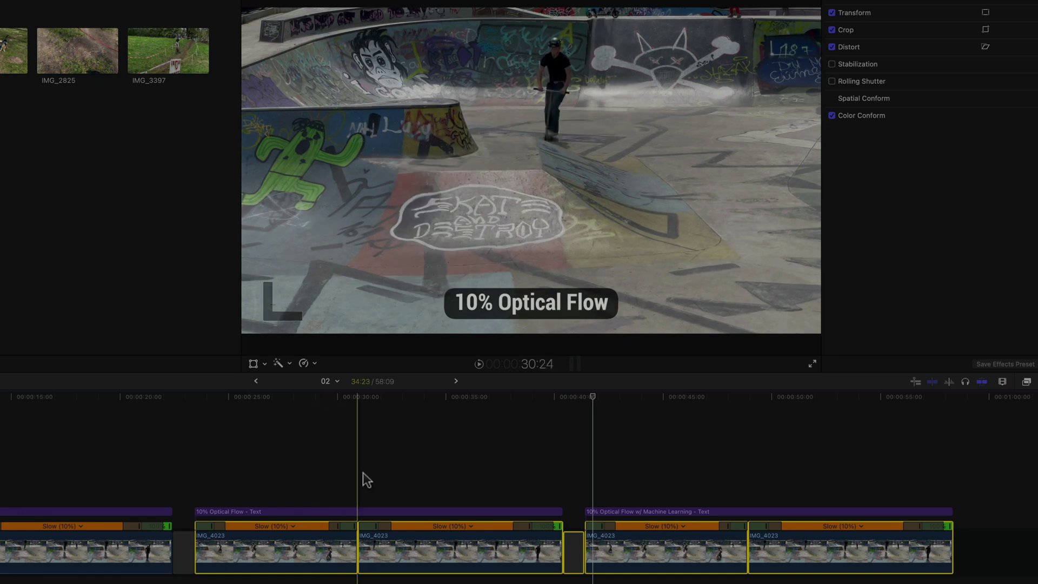
key("space")
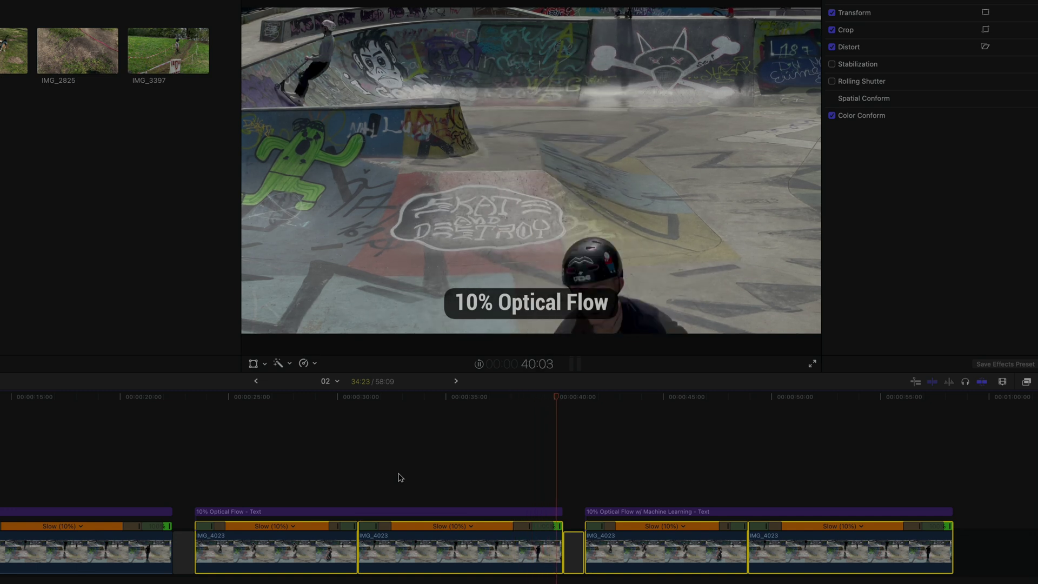
key("space")
left_click(301, 472)
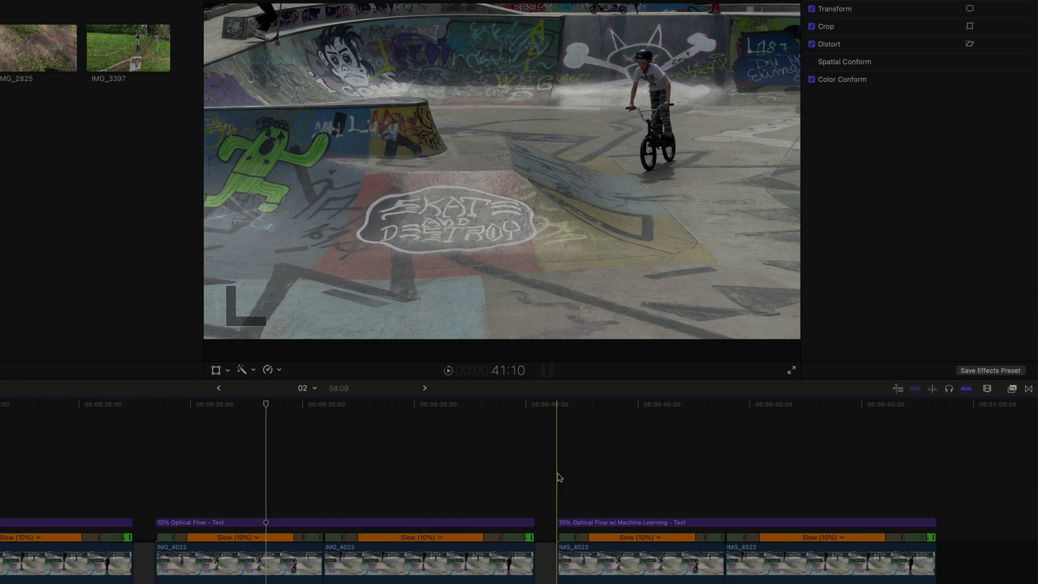
Step: Play the 10% Optical Flow w/ Machine Learning section, and play project 03 OF vs ML from its start
key("space")
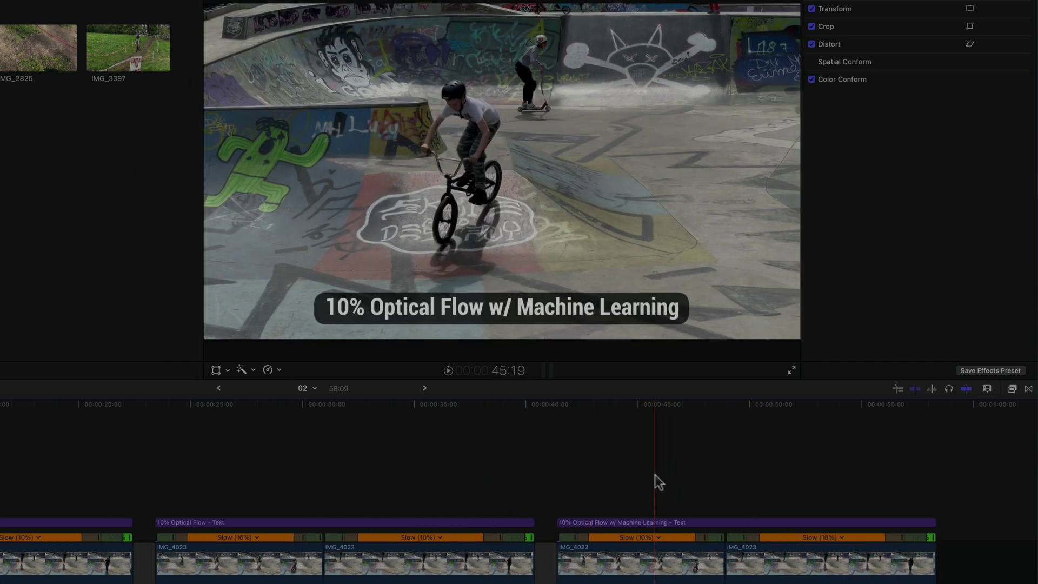
scroll(655, 475, "right", 3)
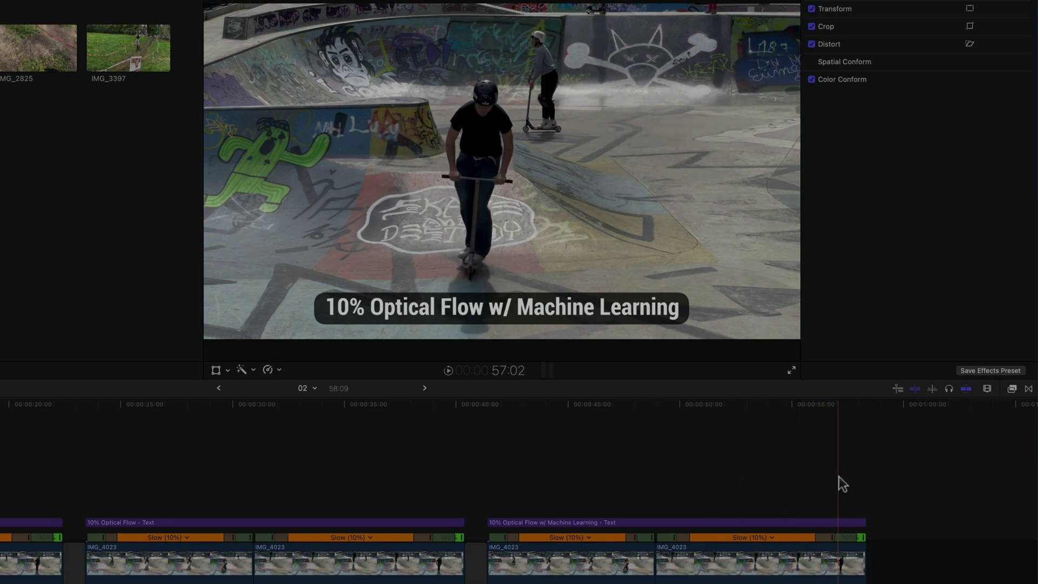
key("space")
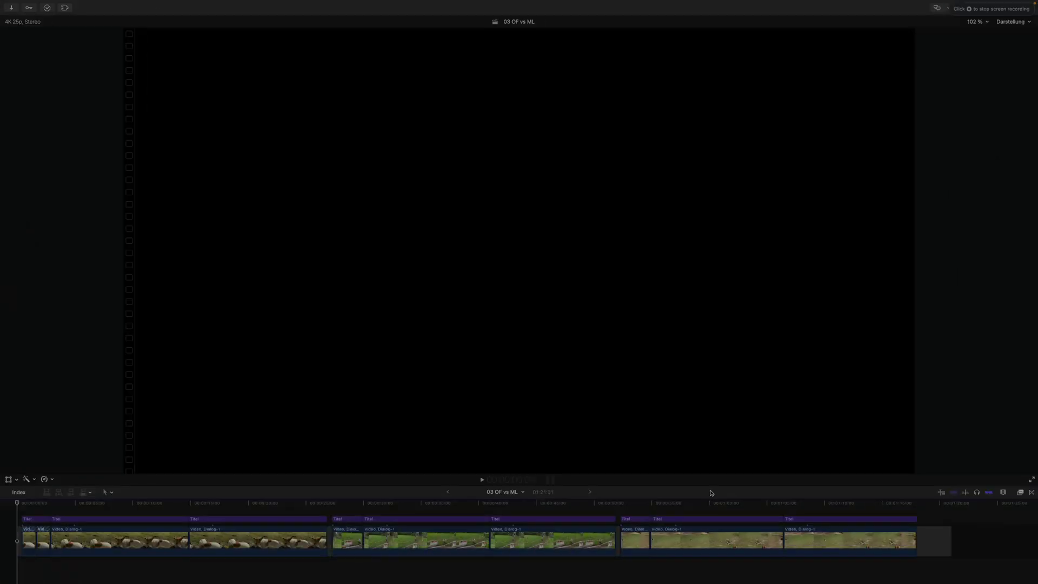
key("space")
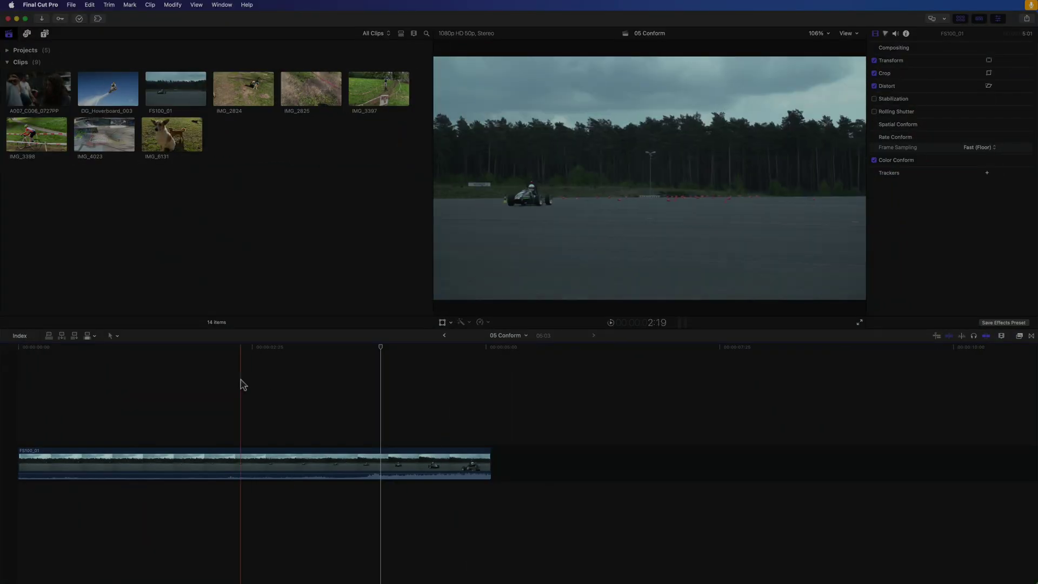
Step: Play the FS100_01 clip in project 05 Conform from near its start to examine the motion of the race car
left_click(54, 372)
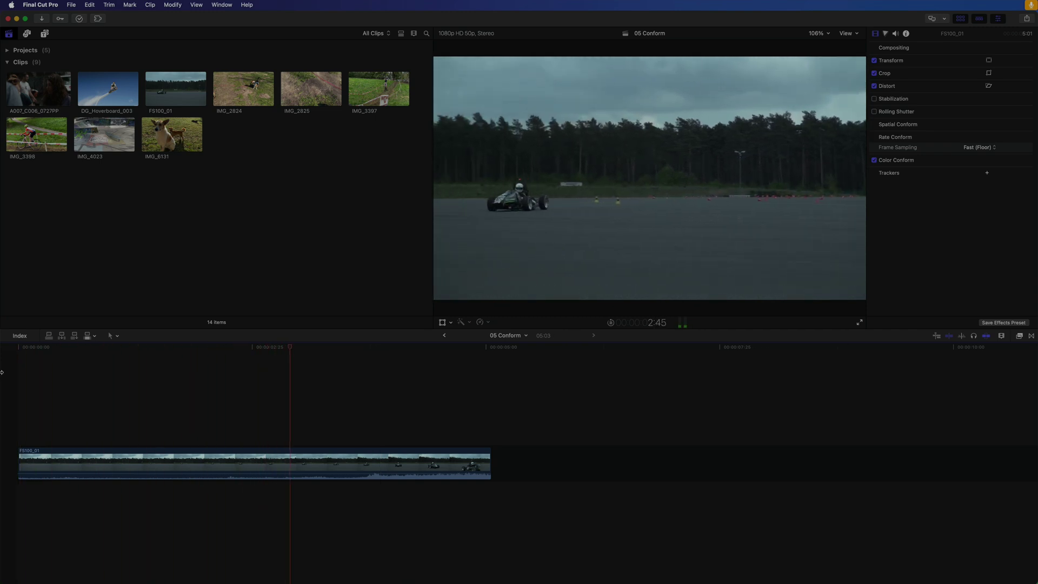
key("space")
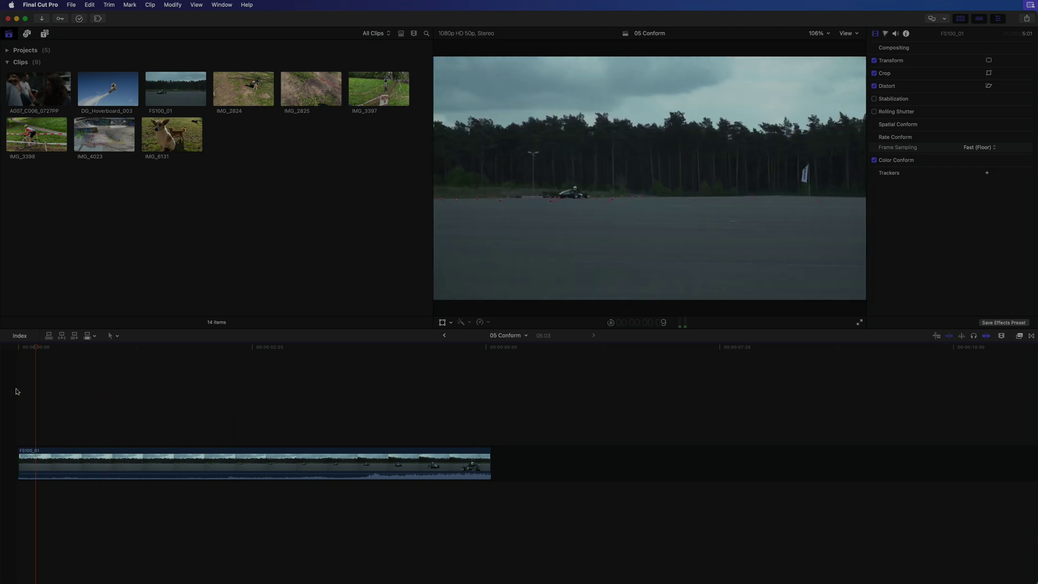
key("space")
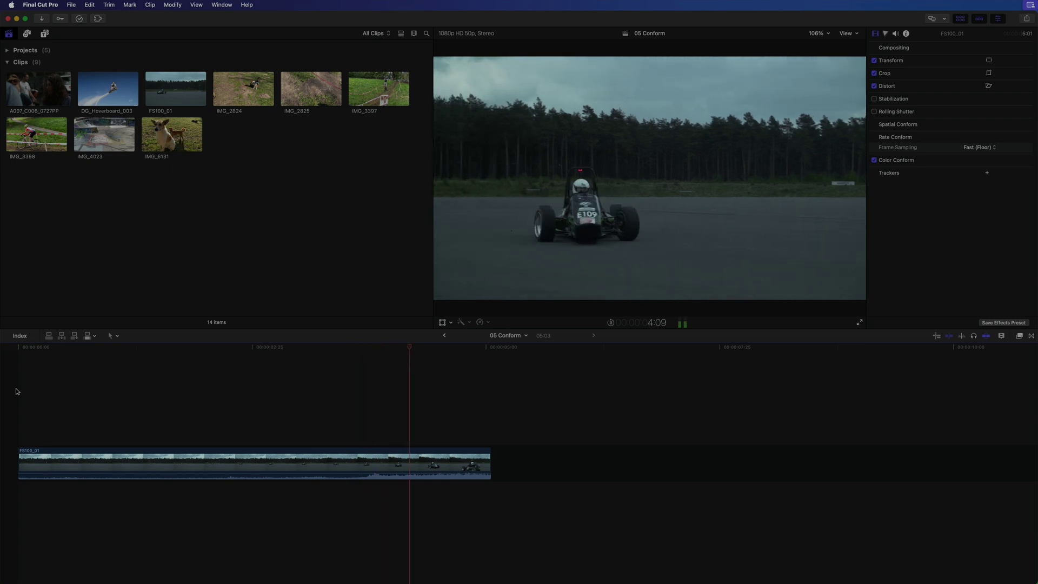
key("space")
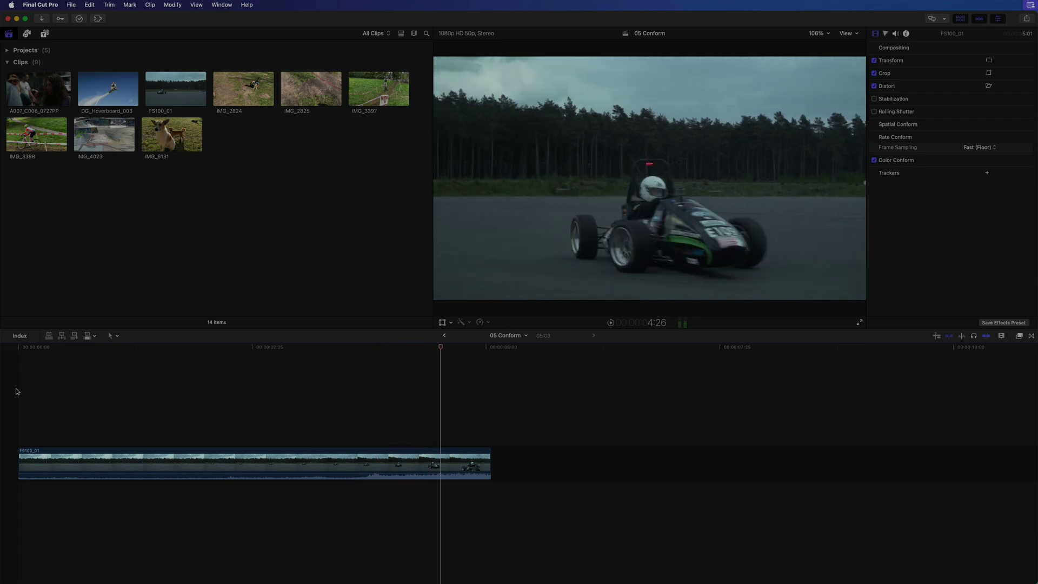
left_click(400, 406)
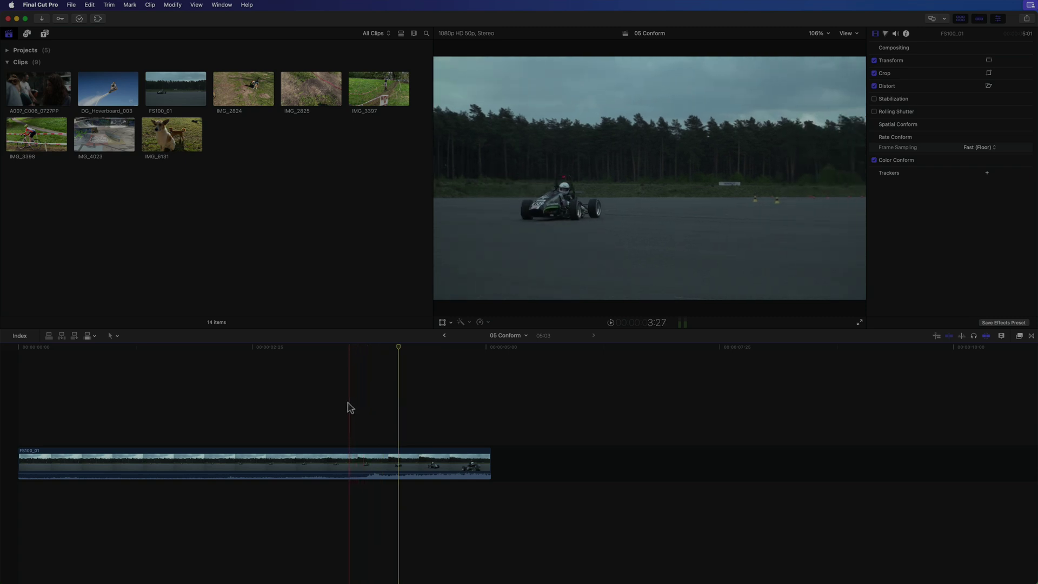
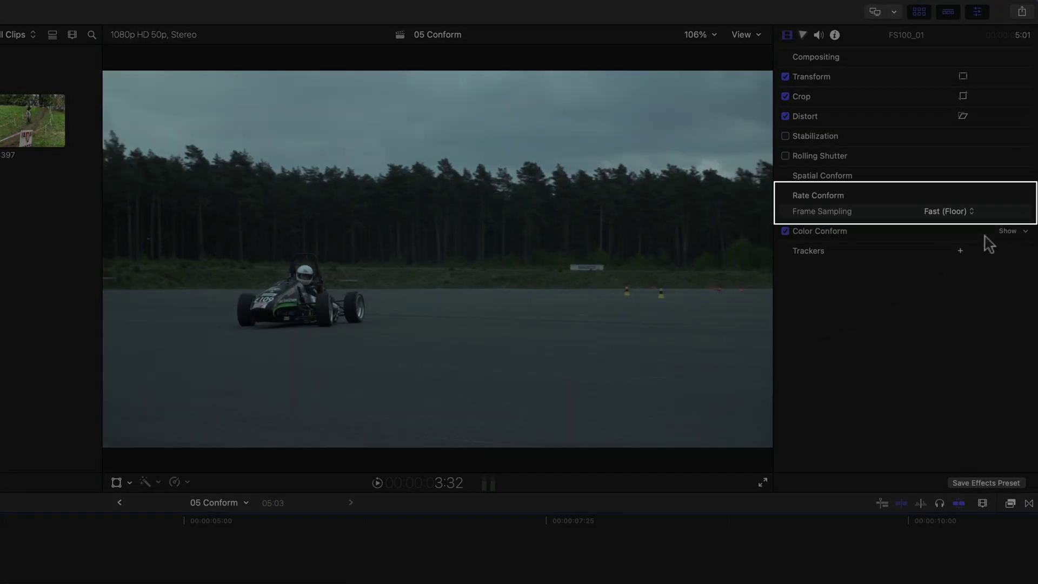
Step: Keep Frame Sampling at Fast (Floor) and advance frame by frame through FS100_01 from about 3:16 to 3:45, checking for repeated frames
left_click(972, 212)
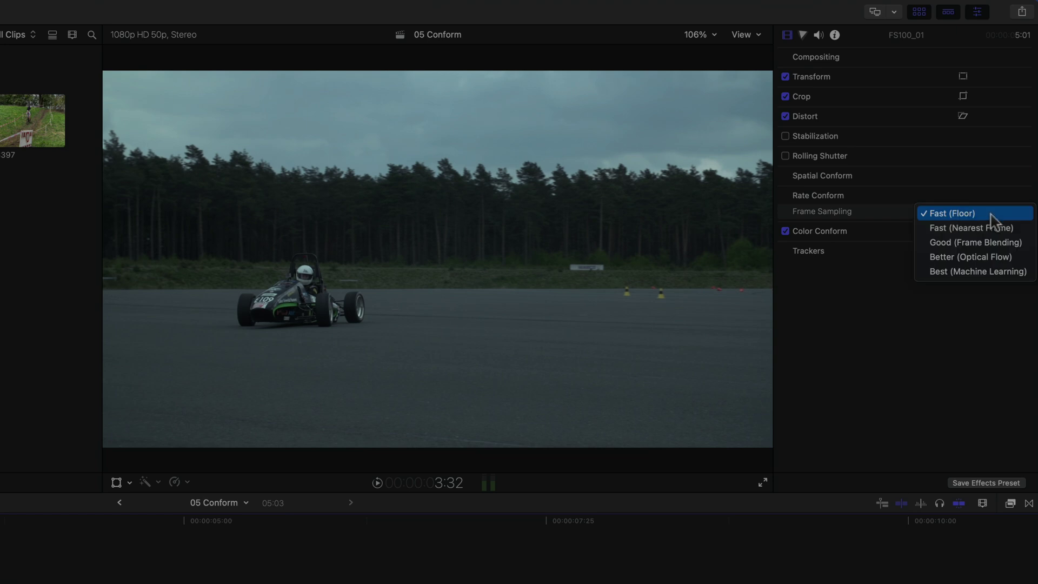
left_click(991, 215)
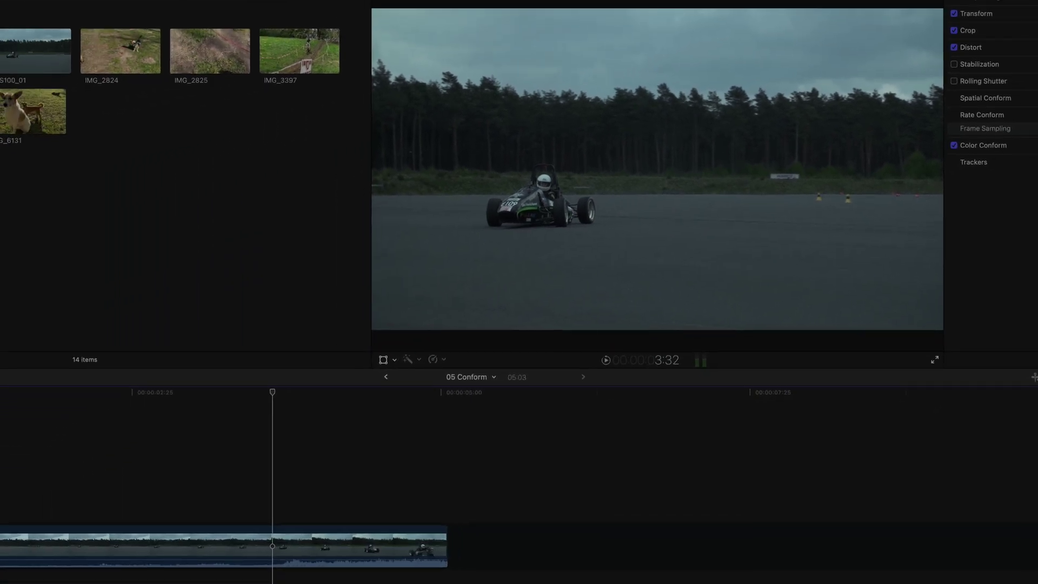
left_click(205, 501)
key("Right")
key("Right")
key("Right")
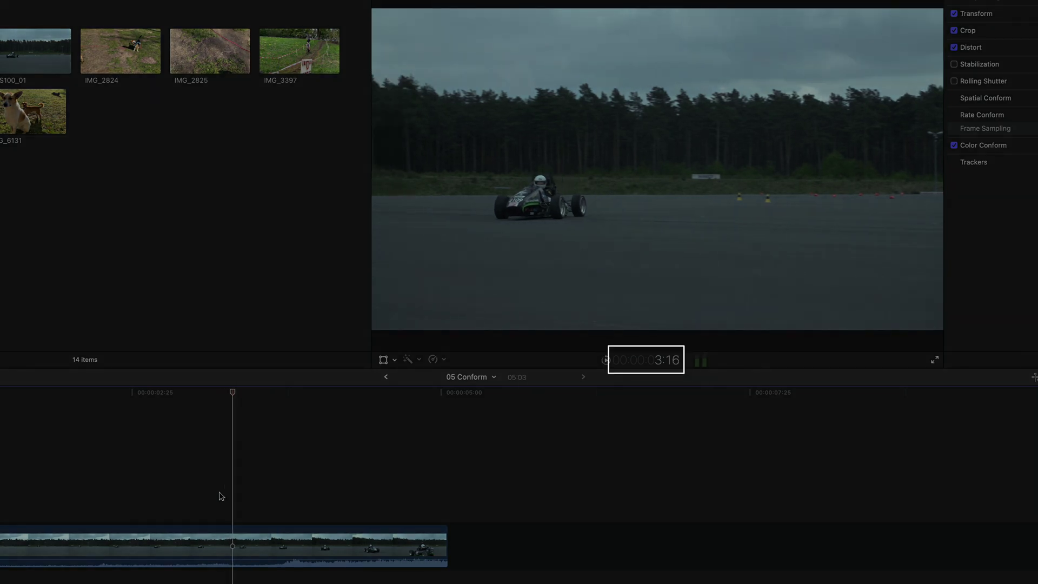
key("Right")
key("Right")
key("Right")
key("Right")
key("Right")
key("Right")
key("Right")
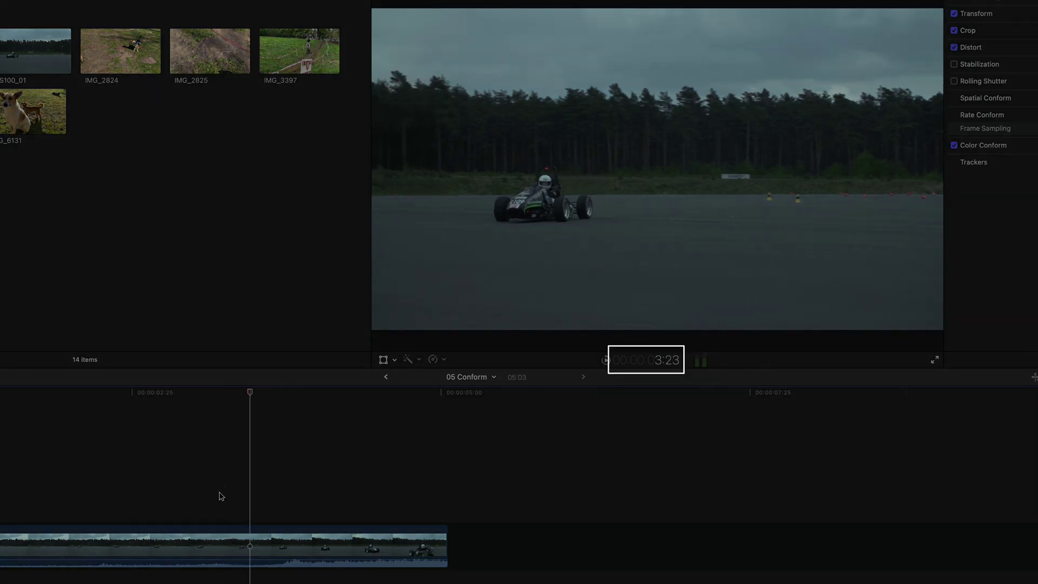
key("Right")
key("Right")
key("Right")
key("Right")
key("Right")
key("Right")
key("Right")
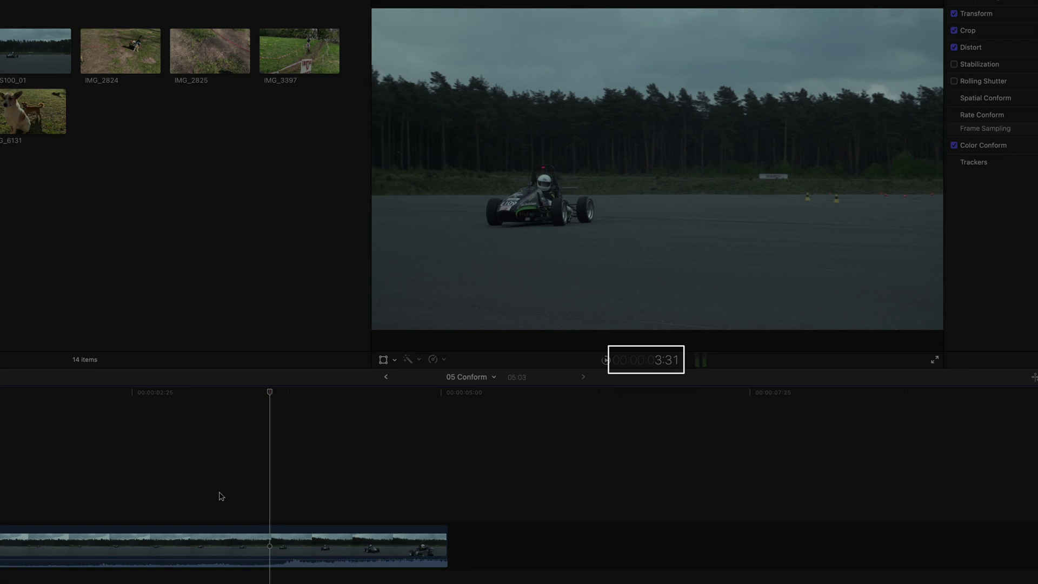
key("Right")
key("Right")
key("Right")
key("Right")
key("Right")
key("Right")
key("Right")
key("Right")
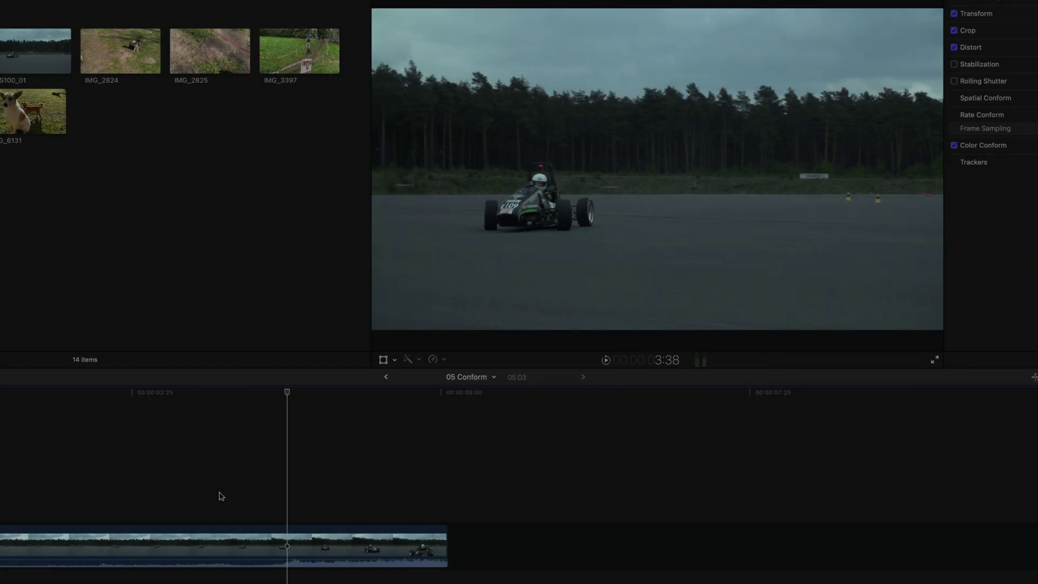
key("Right")
key("Right")
key("Right")
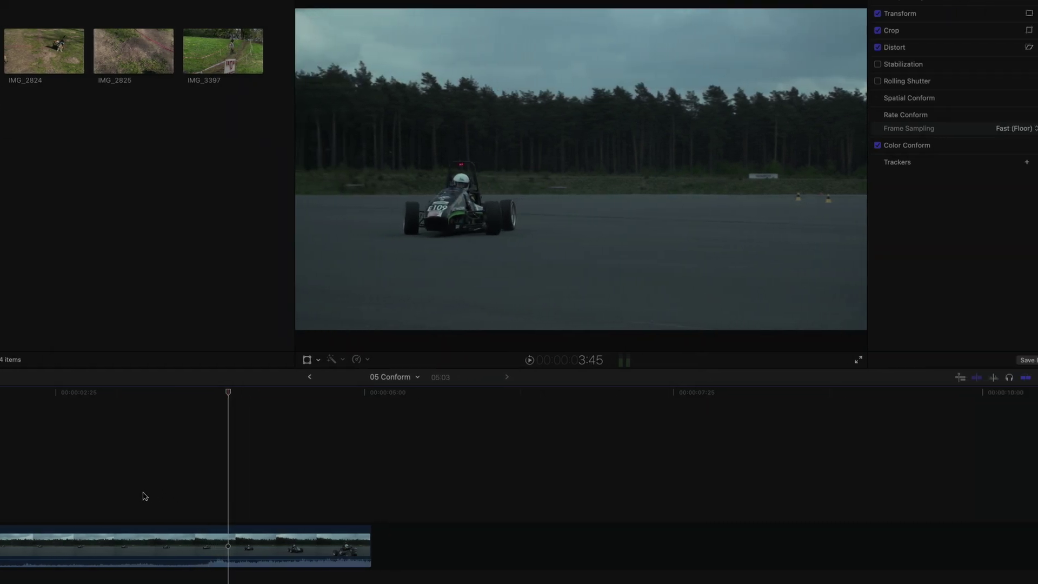
Step: Set the Frame Sampling of FS100_01 to Better (Optical Flow) and review the frames around 4:18 for artifacts
left_click(955, 131)
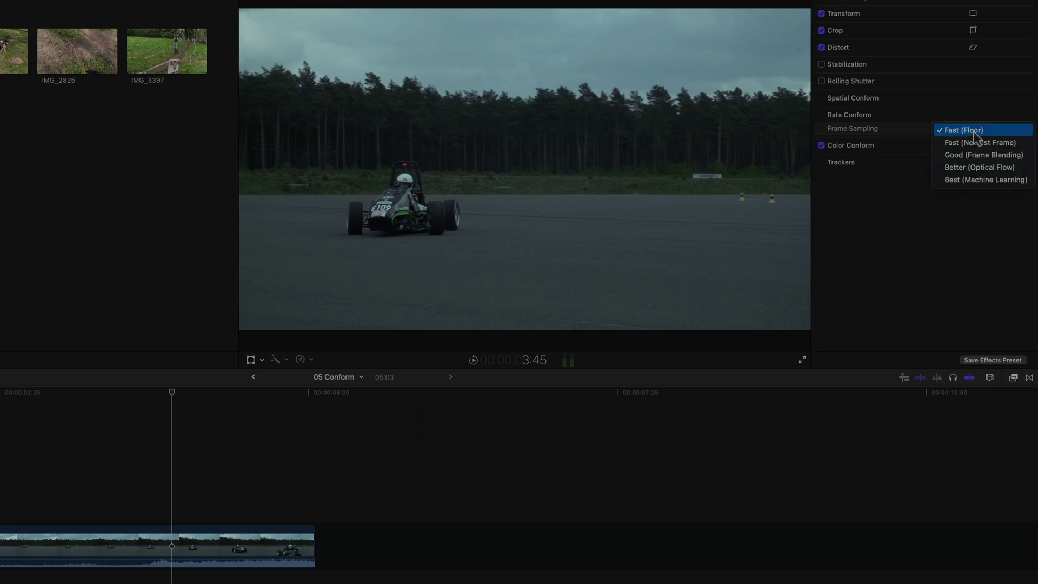
left_click(1019, 168)
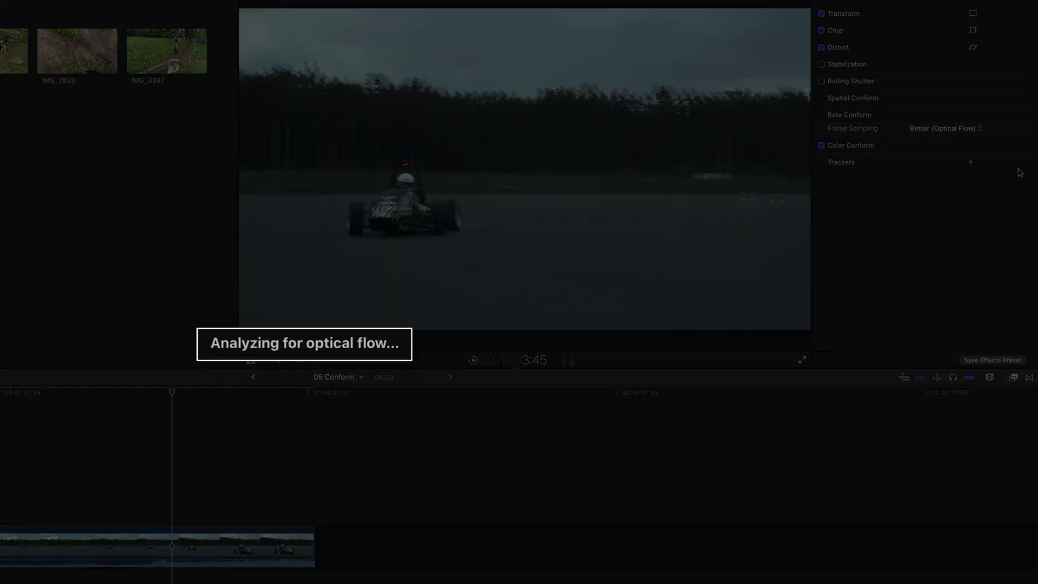
left_click(110, 468)
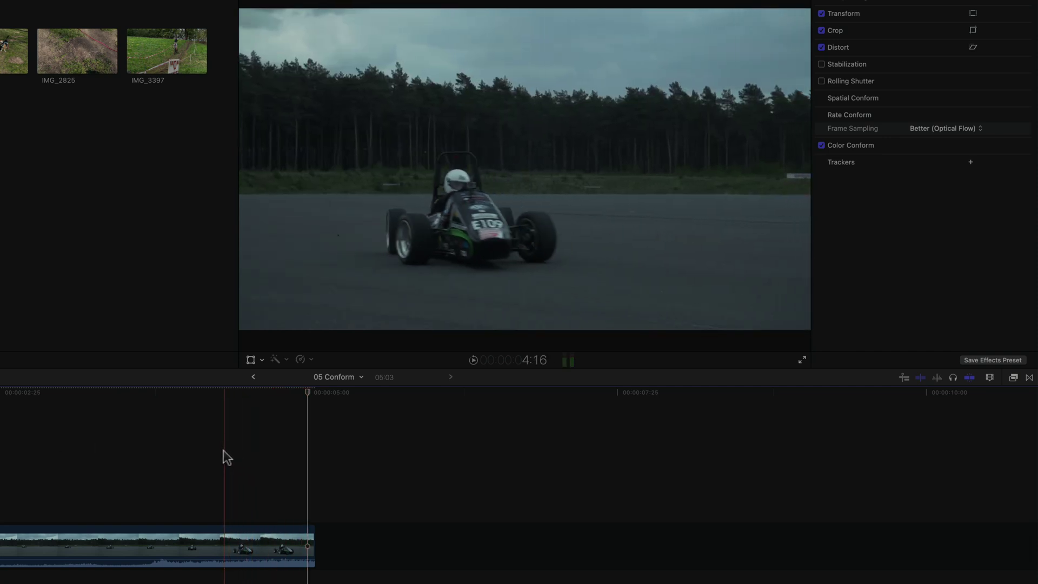
left_click(157, 449)
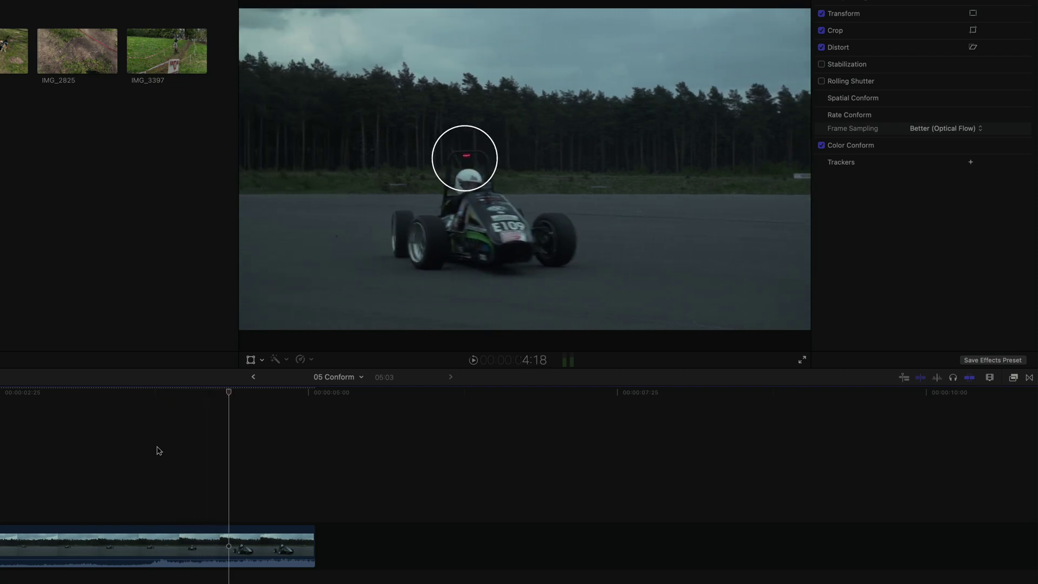
key("j")
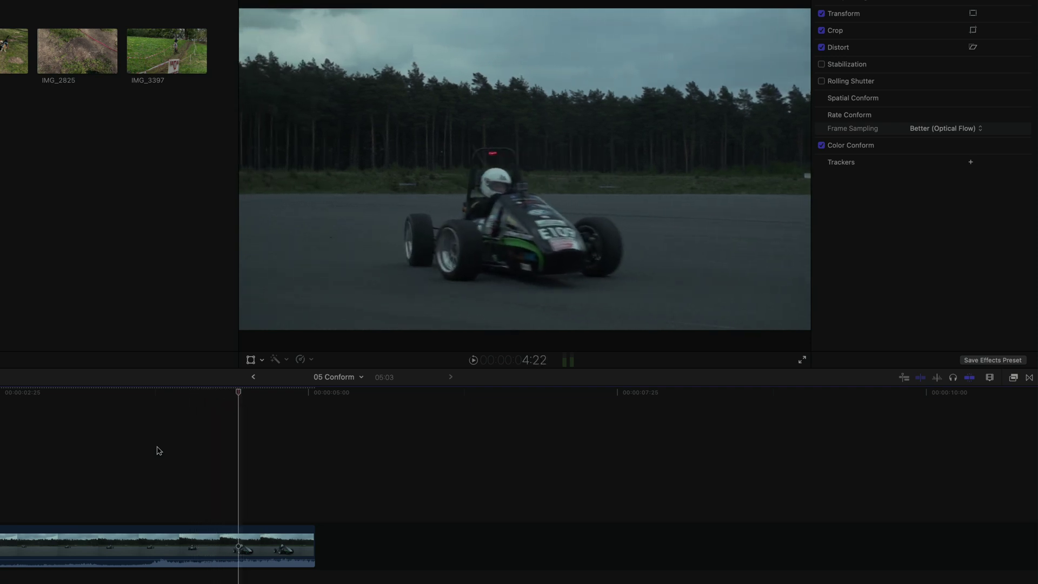
key("j")
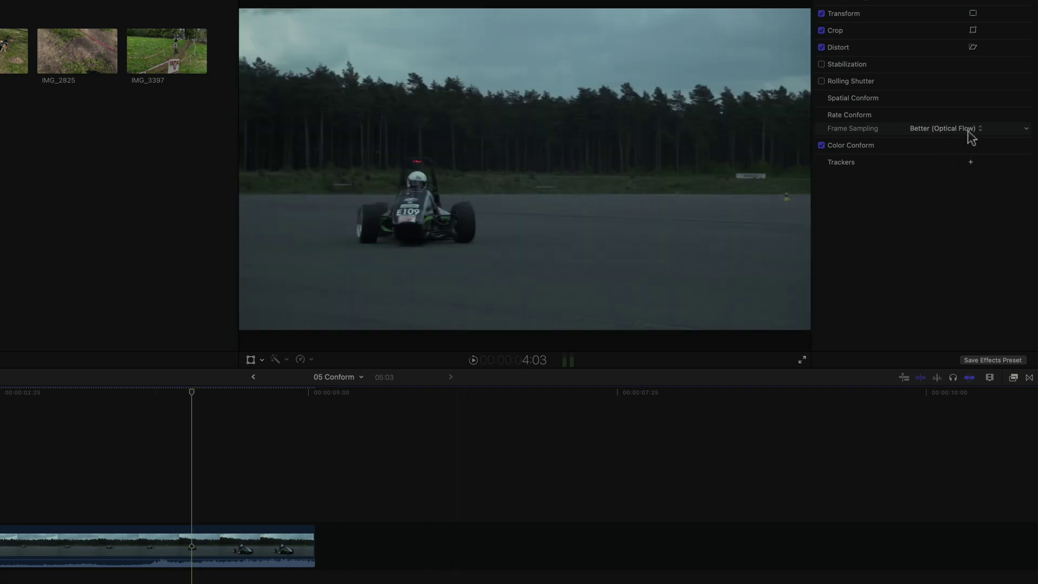
Step: Set the Frame Sampling of FS100_01 to Best (Machine Learning) and play the clip forward and backward to check the car's motion
left_click(968, 132)
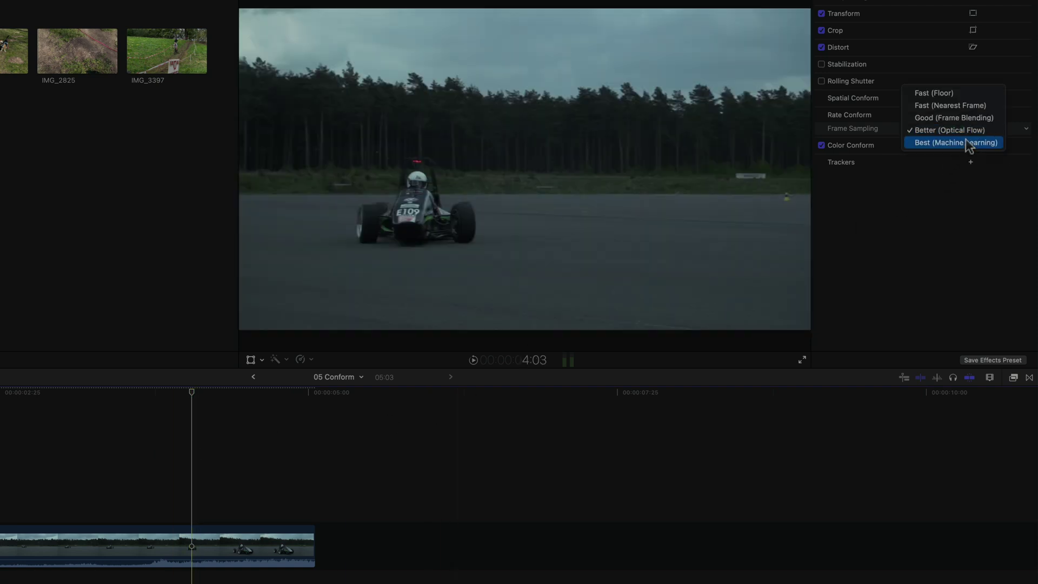
left_click(956, 142)
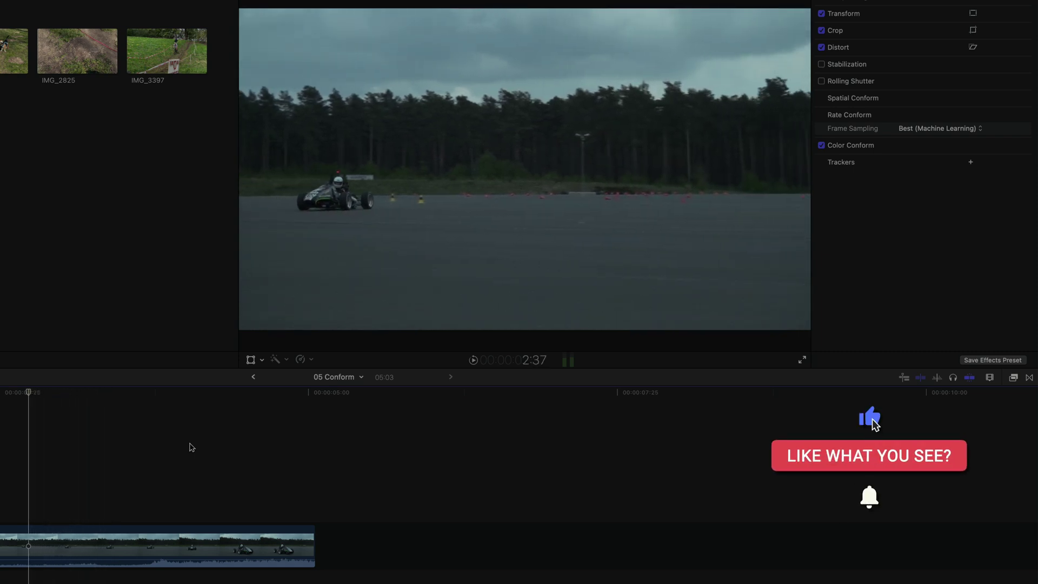
key("l")
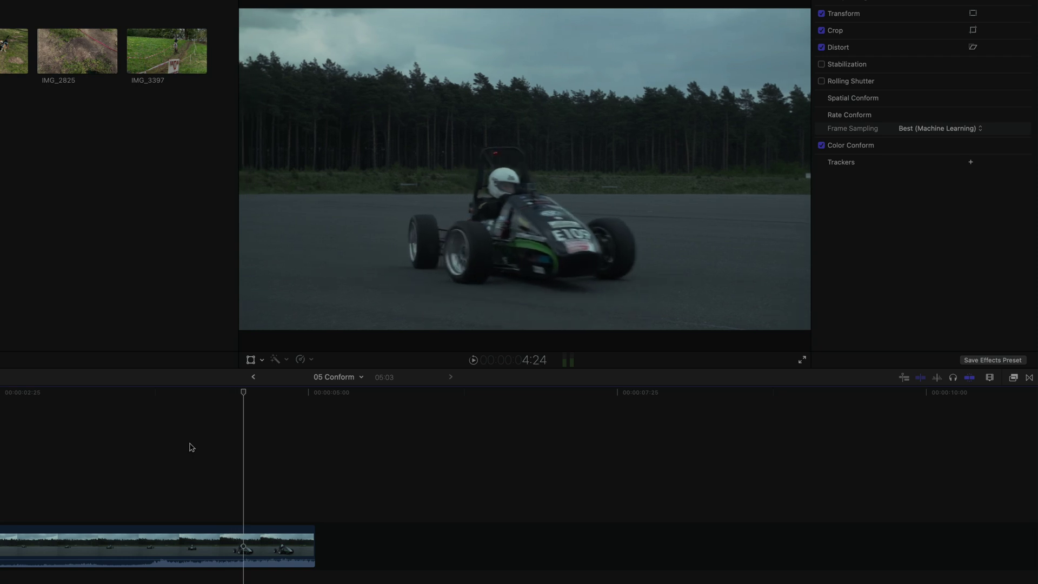
key("j")
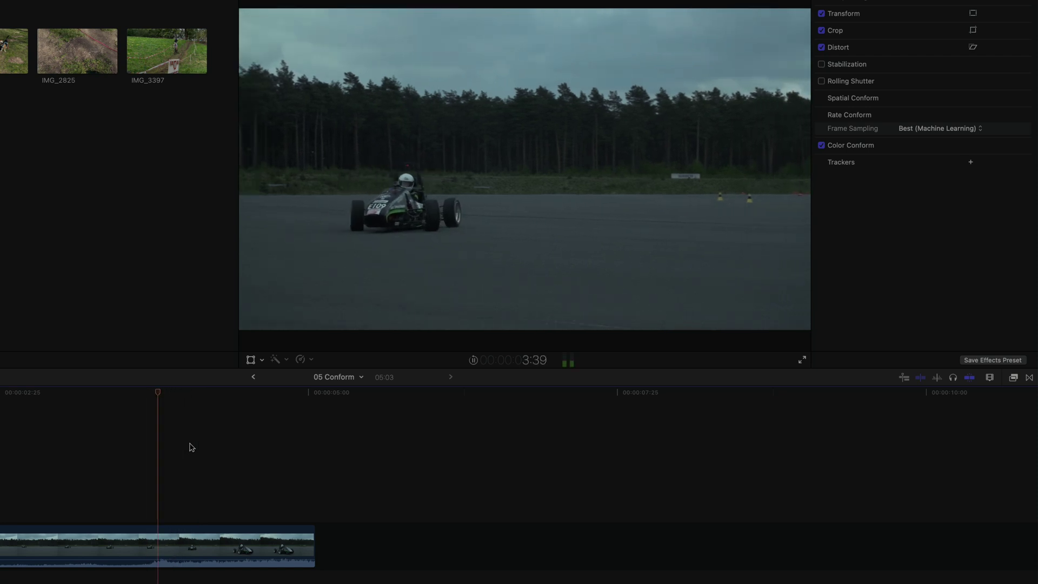
key("k")
Step: Select the FS100_01 clip in the timeline and set its Frame Sampling to Better (Optical Flow)
left_click(163, 543)
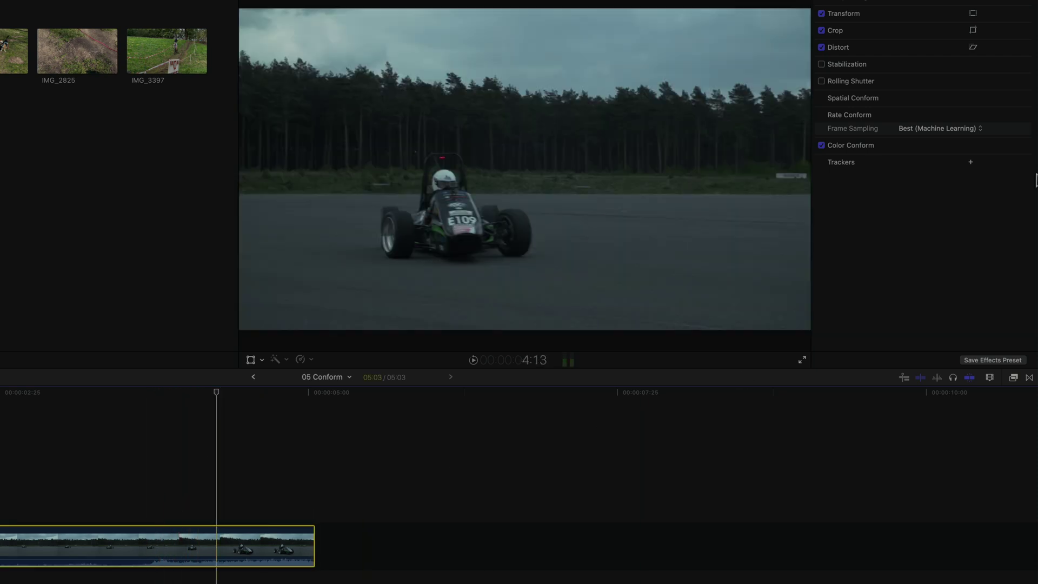
left_click(978, 130)
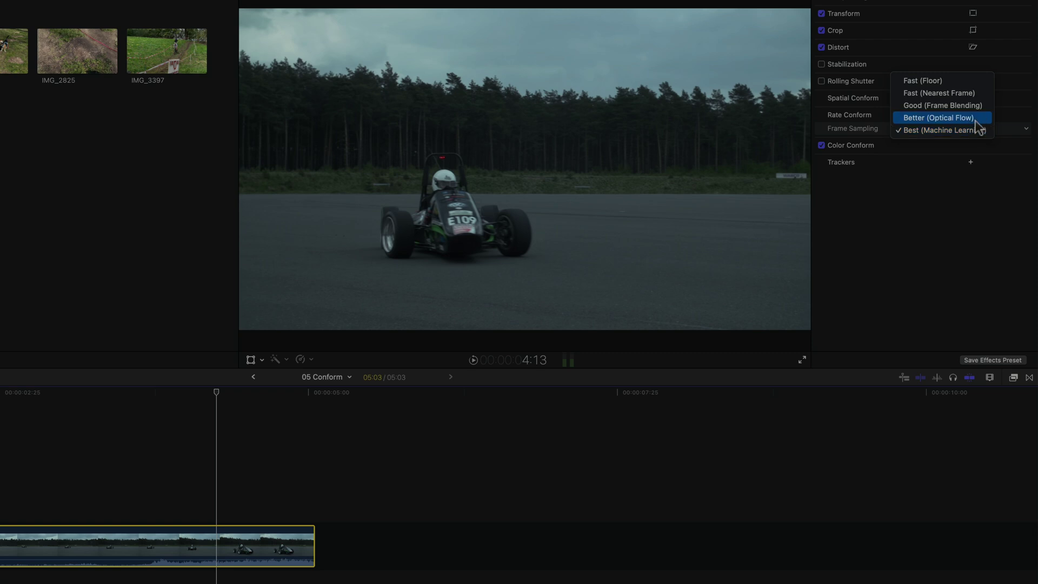
left_click(971, 114)
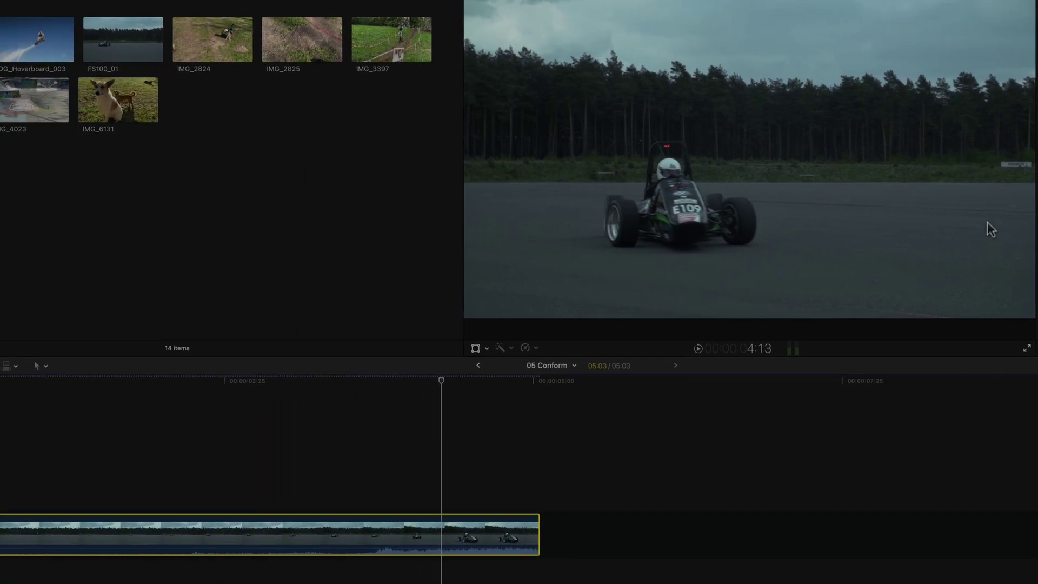
Step: Slow the FS100_01 clip to 25% and add a hold segment at 17:36
key("super+r")
left_click(249, 508)
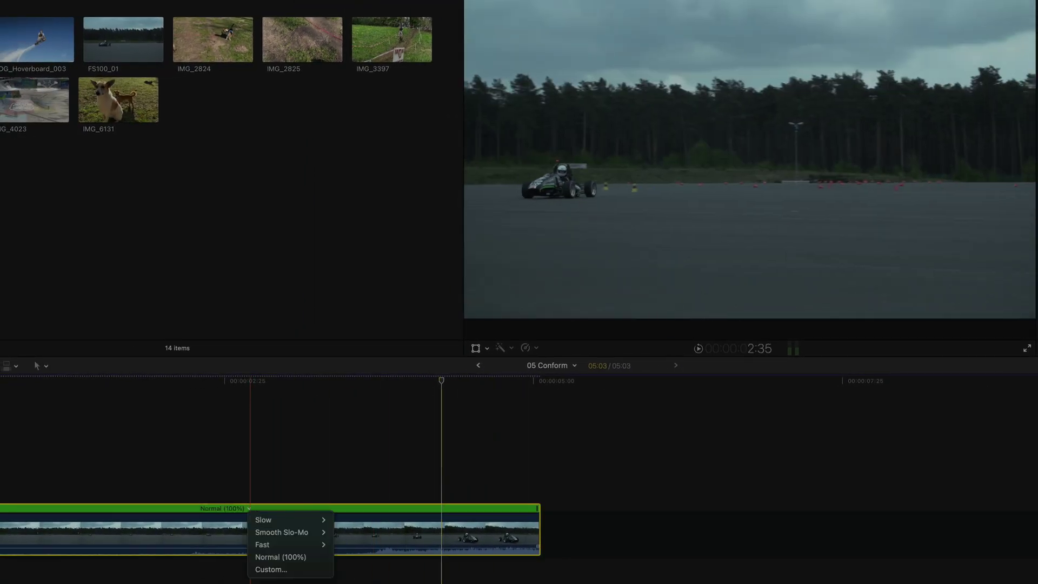
mouse_move(259, 519)
left_click(358, 532)
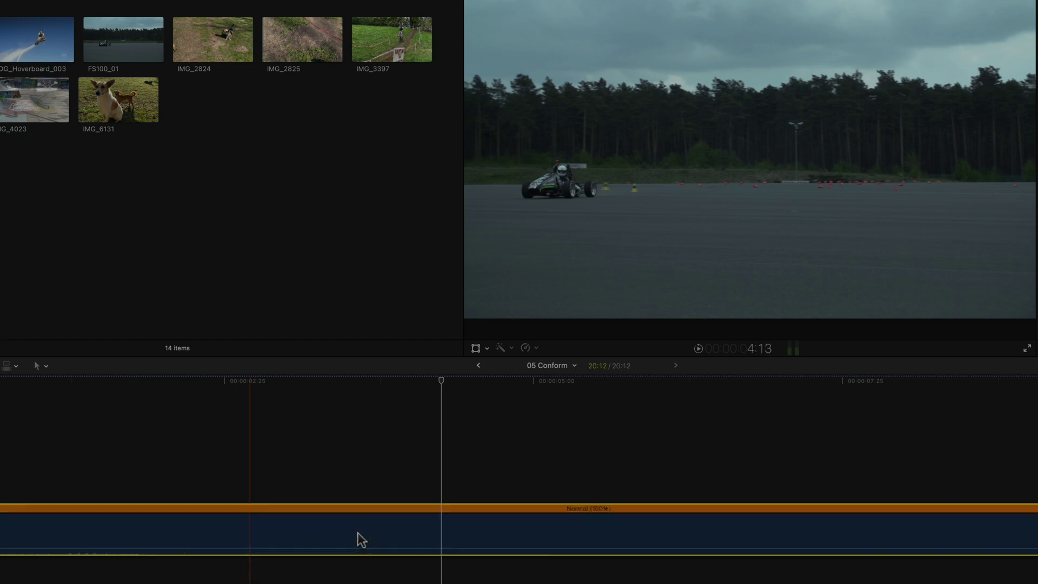
key("super+minus")
key("shift+h")
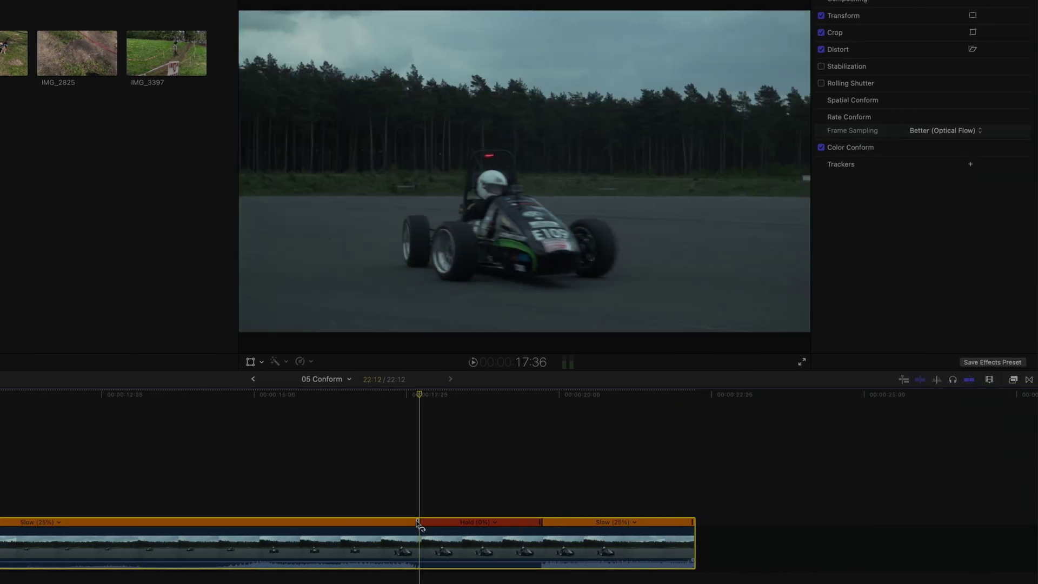
Step: Enable speed transitions on both sides of the hold, lengthen them slightly, and play the clip through the speed change
double_click(417, 522)
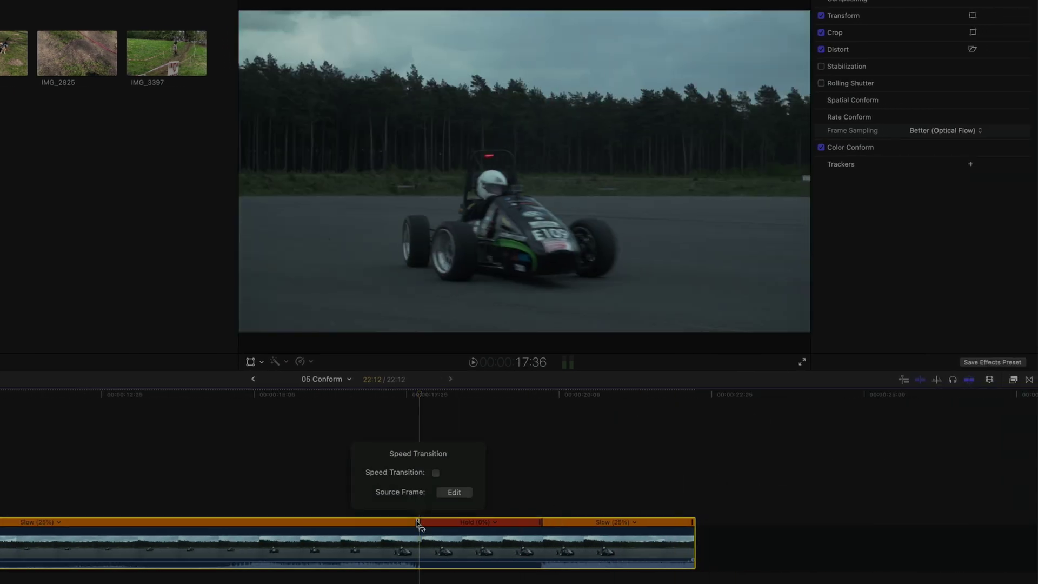
double_click(540, 522)
left_click(560, 474)
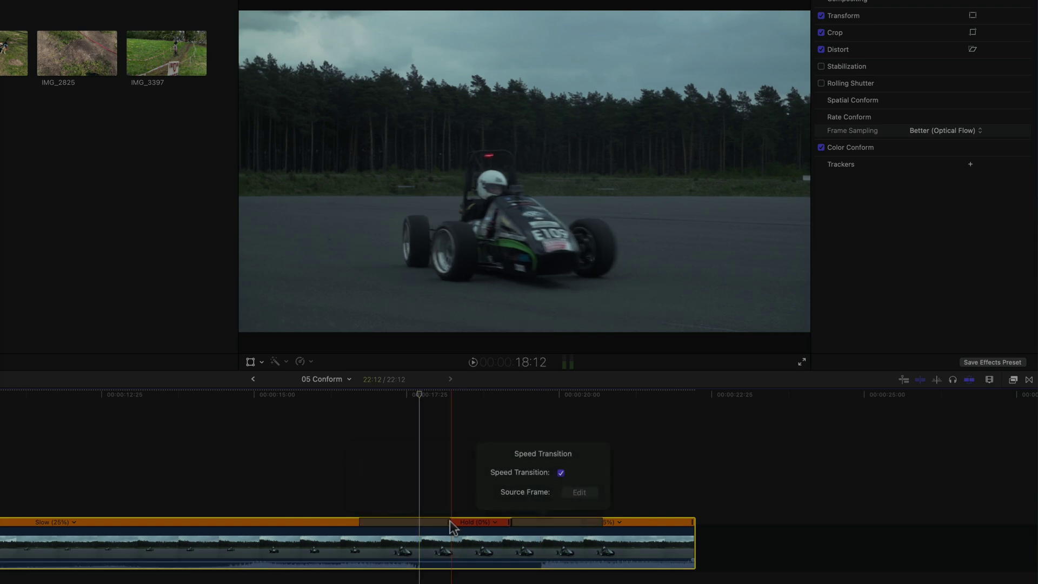
left_click_drag(359, 523, 342, 523)
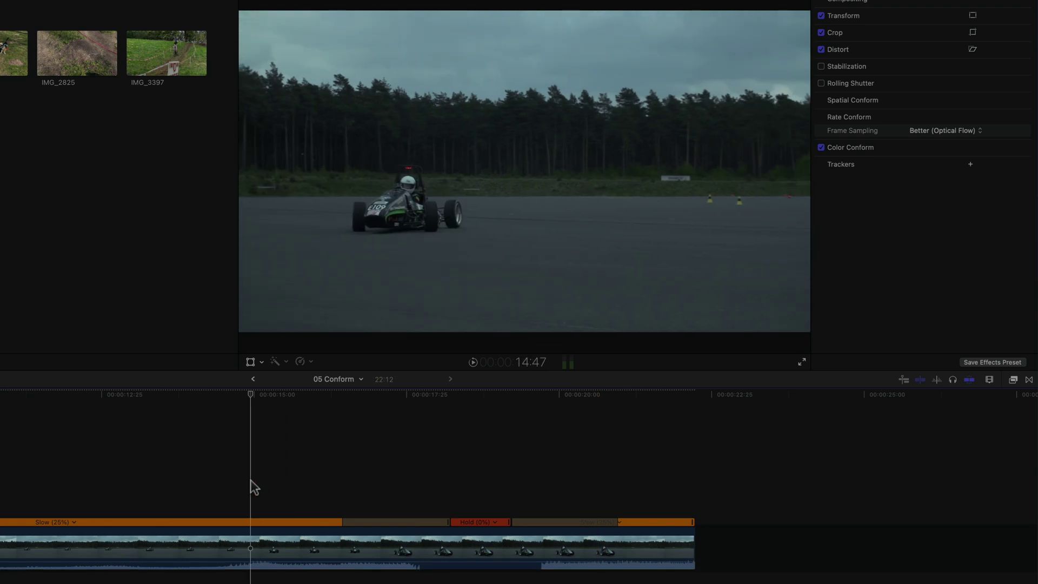
key("space")
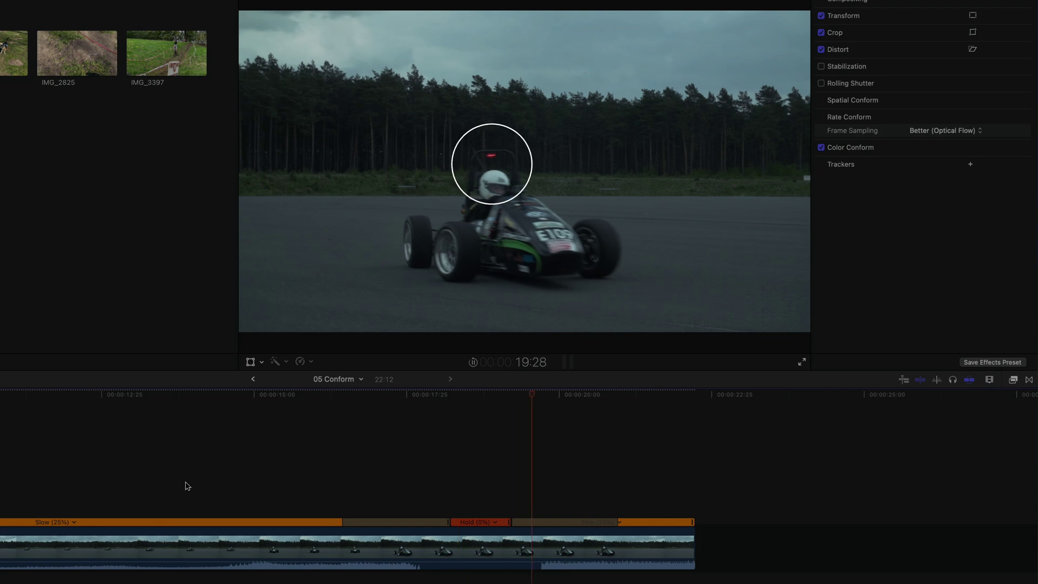
key("space")
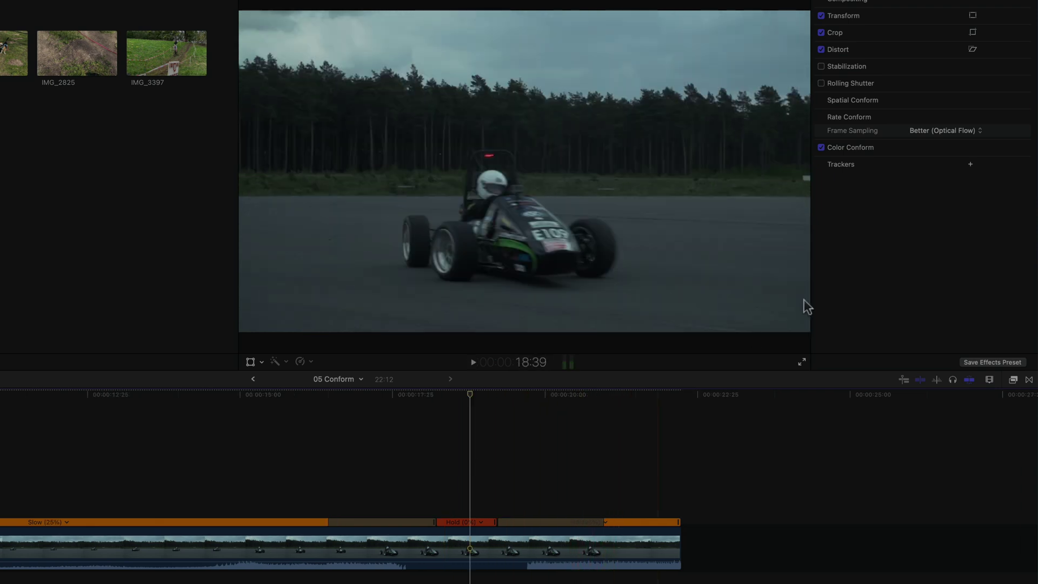
Step: Set the Frame Sampling of FS100_01 to Best (Machine Learning) and play the clip through the hold segment
left_click(949, 131)
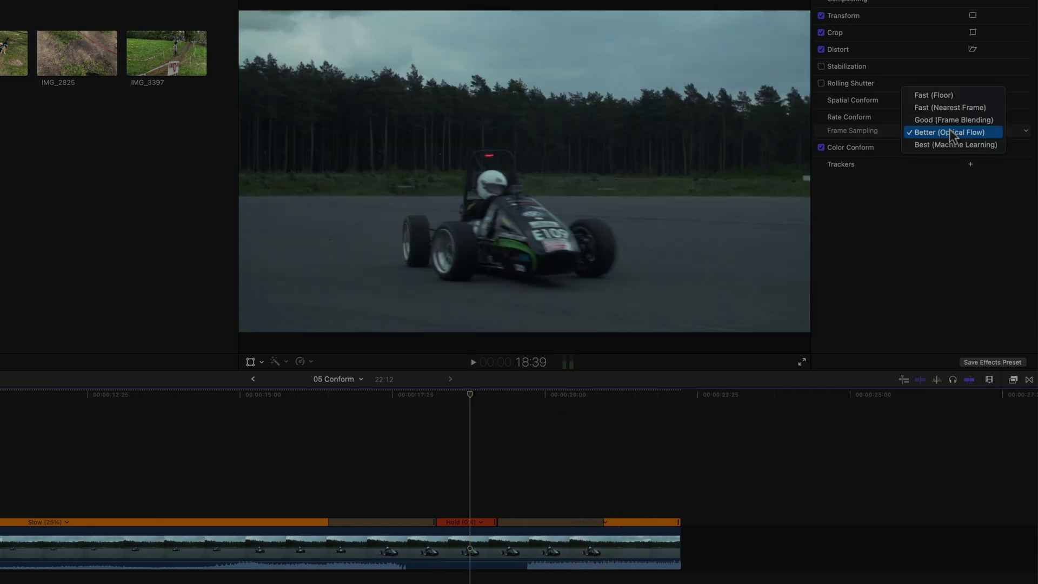
left_click(991, 152)
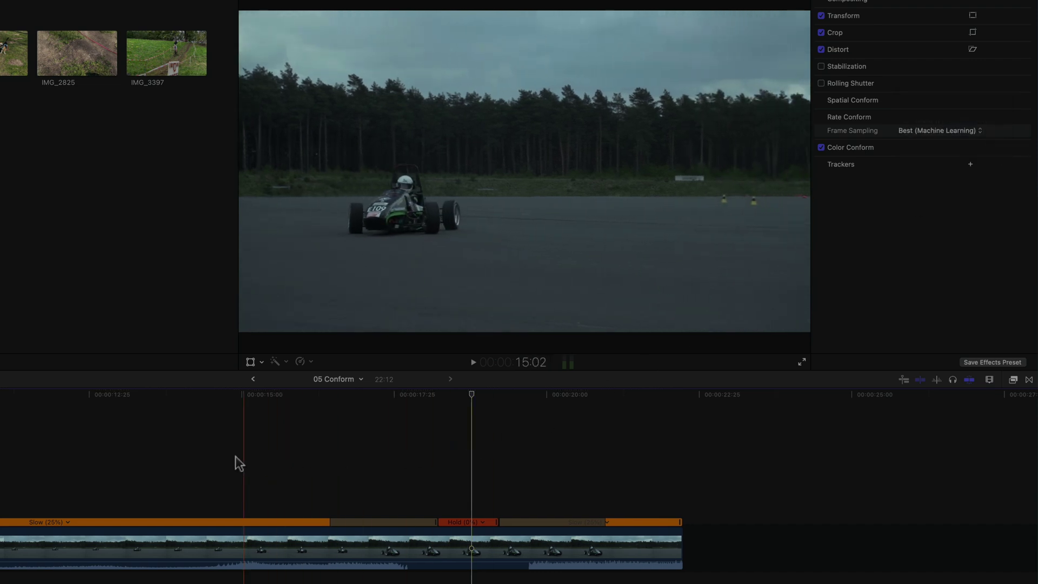
key("space")
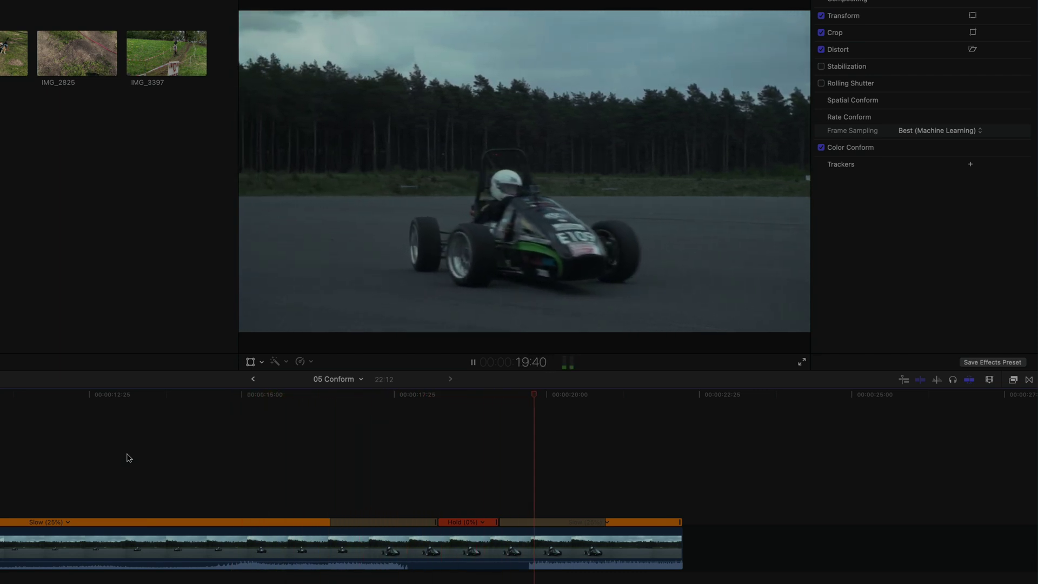
key("space")
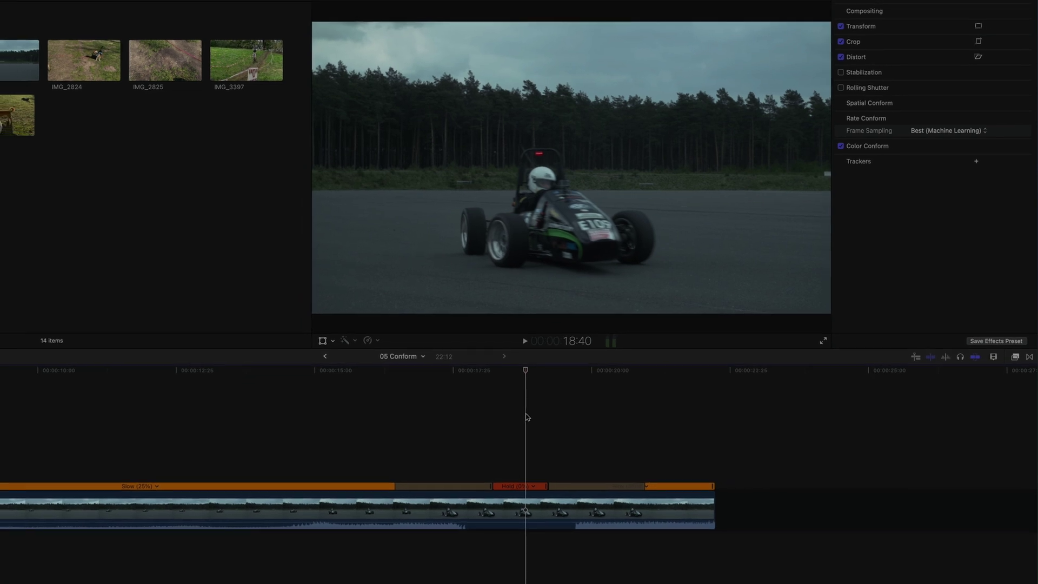
Step: Check the retiming Video Quality options of FS100_01 and set its Frame Sampling to Fast (Floor)
left_click(379, 341)
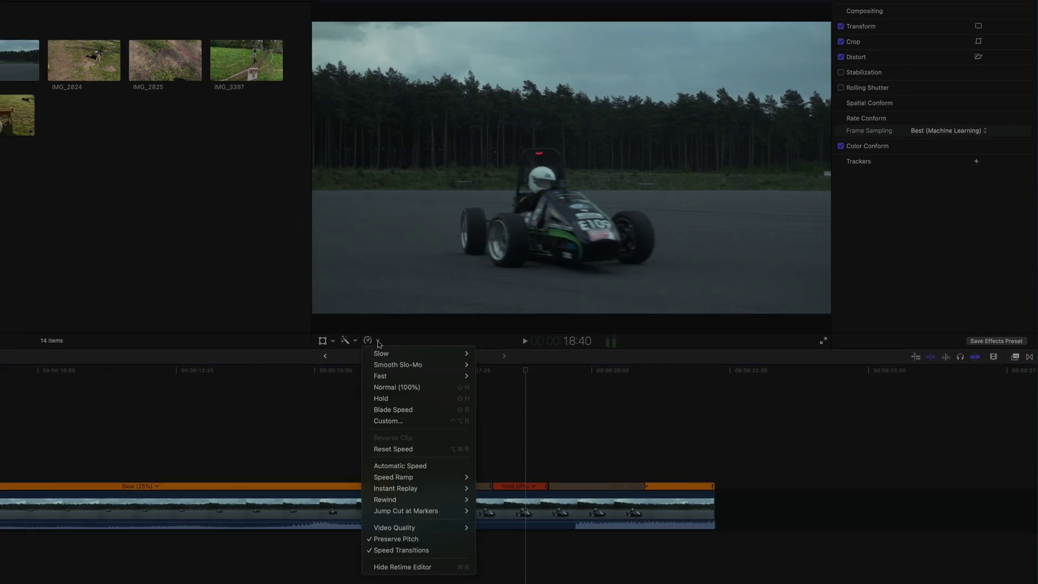
mouse_move(399, 528)
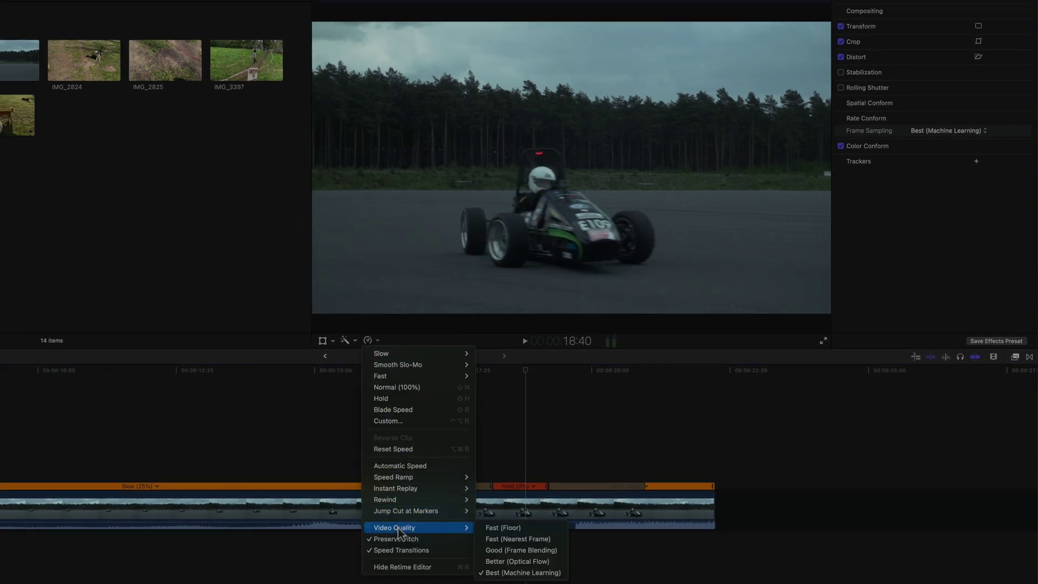
left_click(902, 265)
left_click(947, 134)
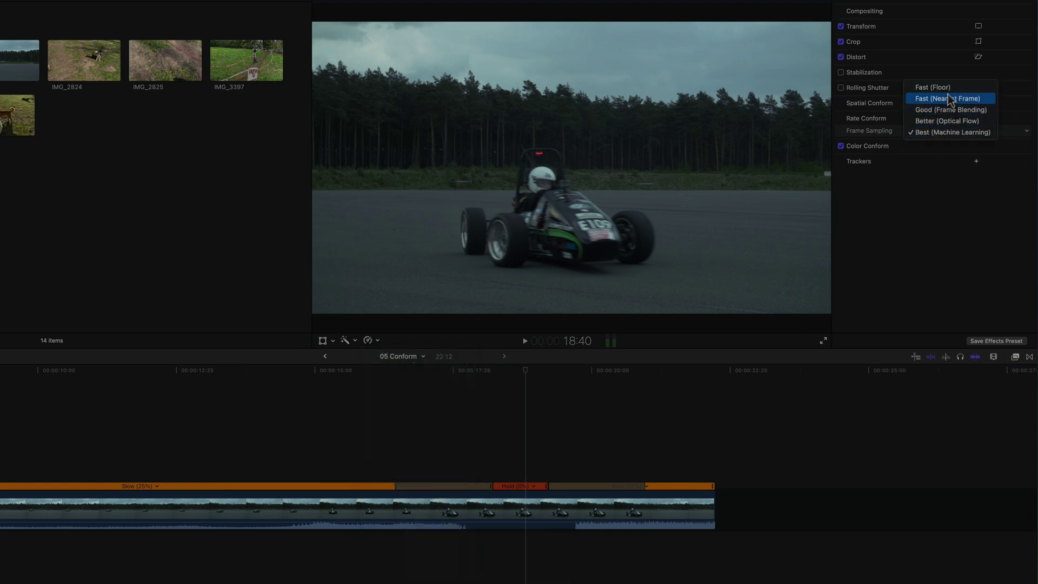
left_click(965, 89)
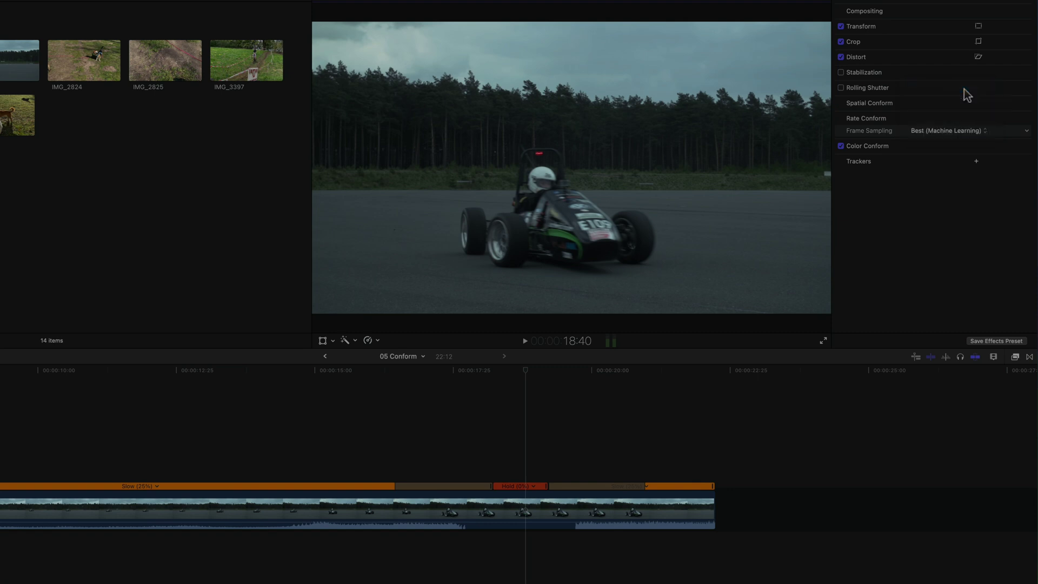
Step: Play FS100_01 with Floor sampling from about 15:00 to its end and show the retiming Video Quality options
key("space")
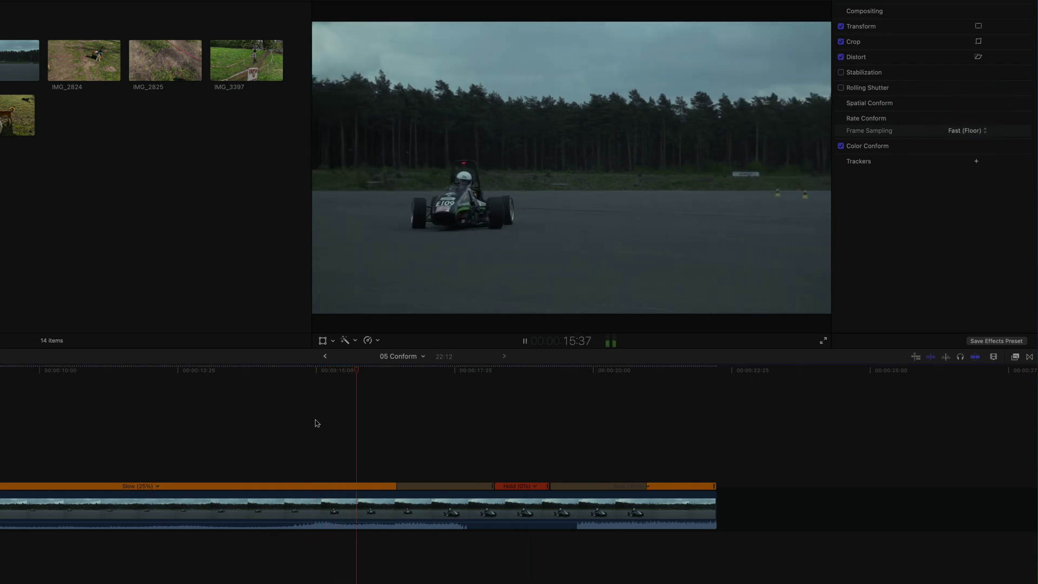
left_click(99, 430)
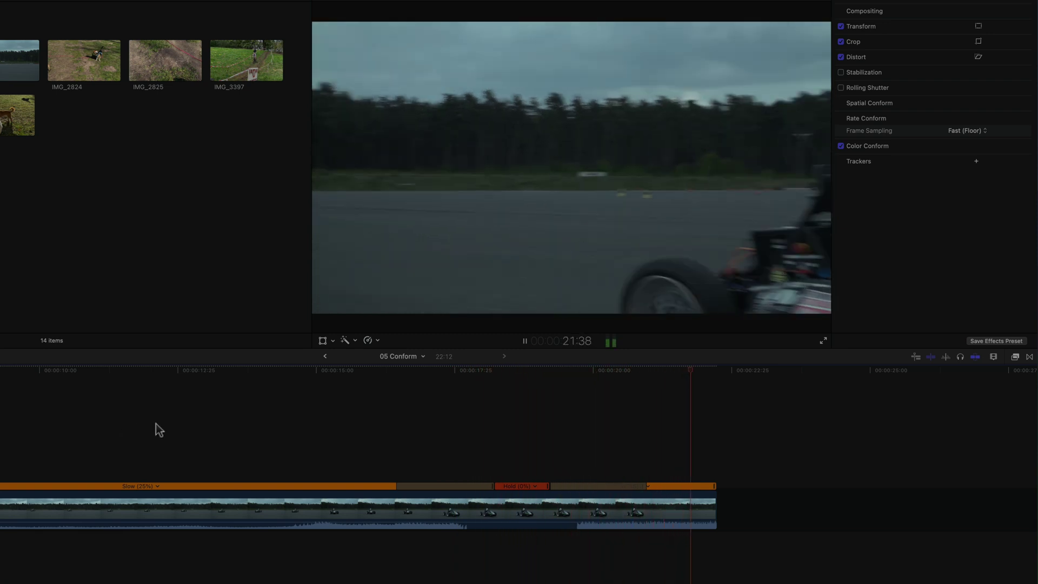
left_click(378, 341)
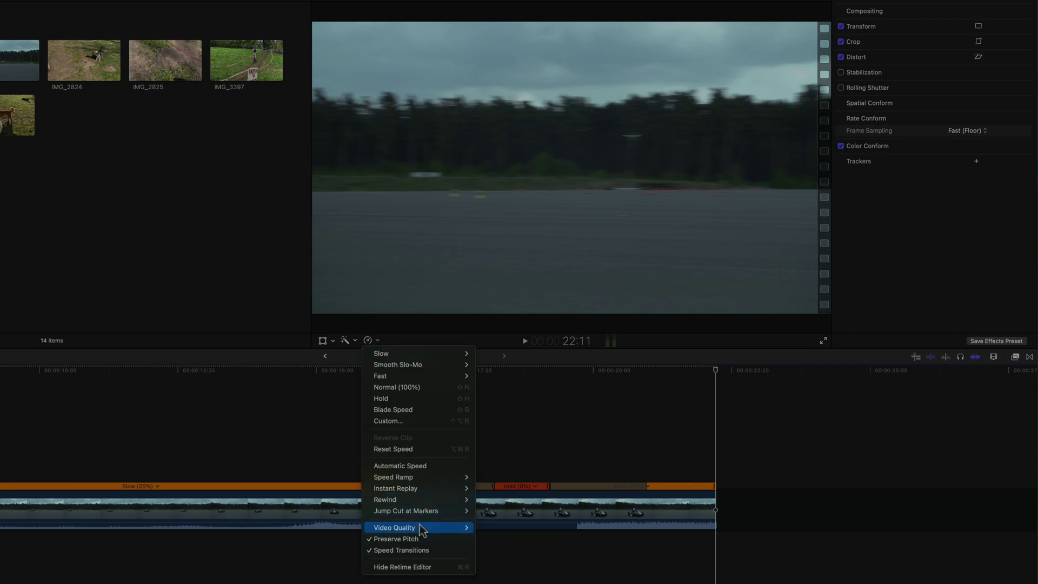
mouse_move(419, 528)
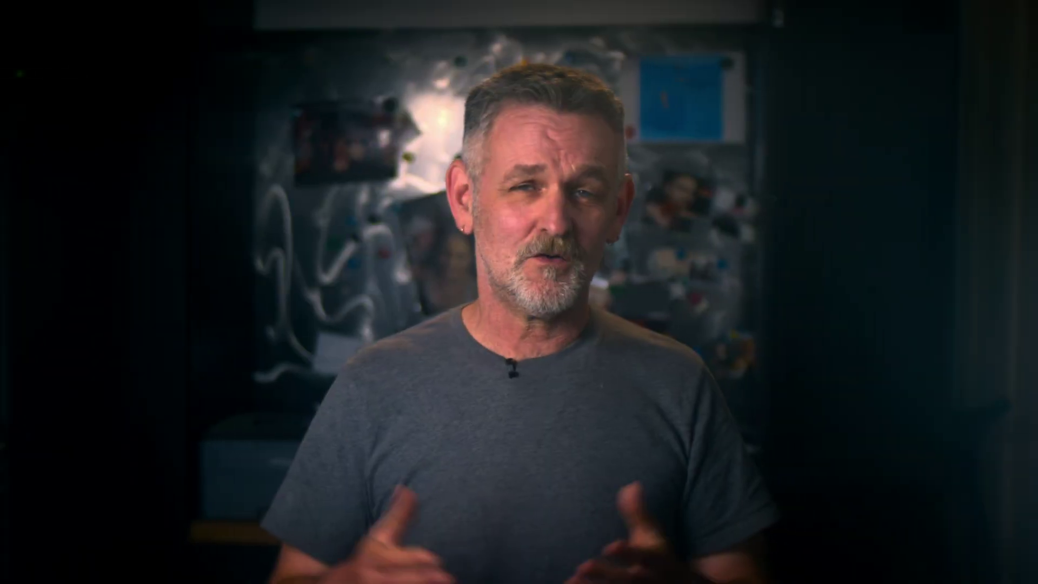